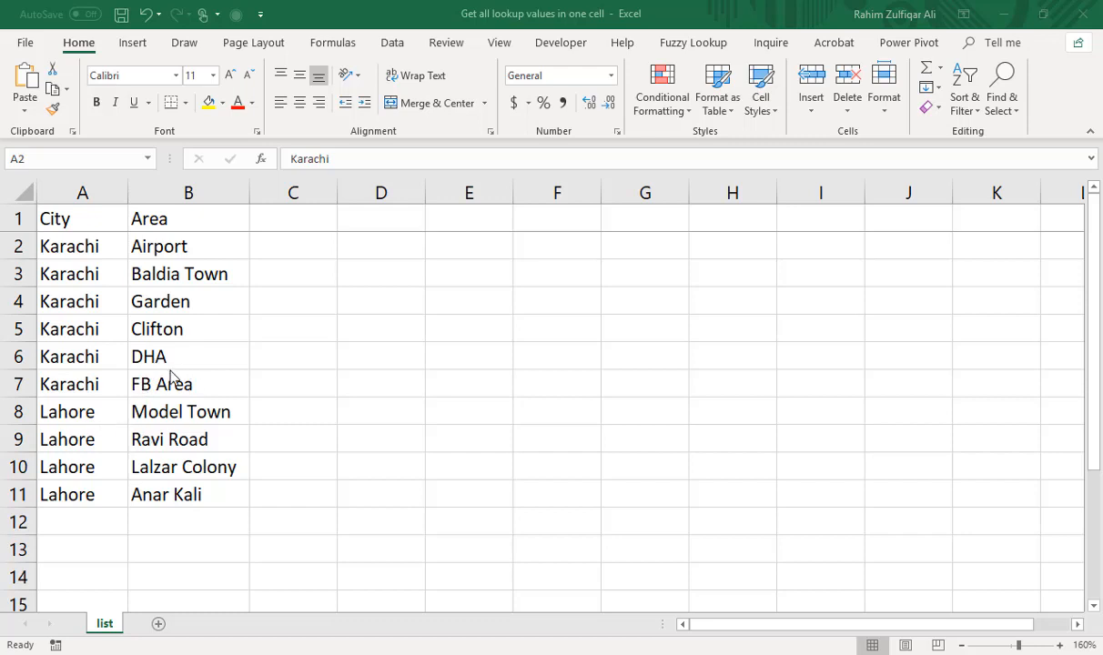
Step: Review the city and area list, highlighting the areas in B2:B7 that belong to Karachi
{"action": "left_click", "coordinate": [116, 273]}
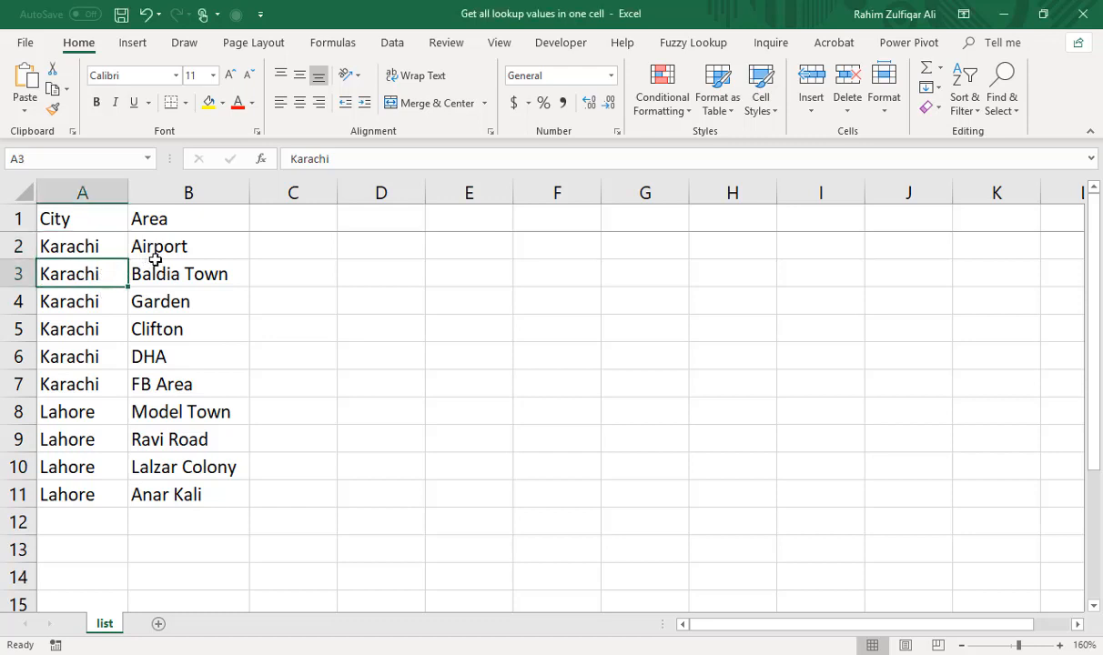
{"action": "left_click_drag", "start_coordinate": [176, 244], "coordinate": [157, 382]}
{"action": "left_click", "coordinate": [85, 305]}
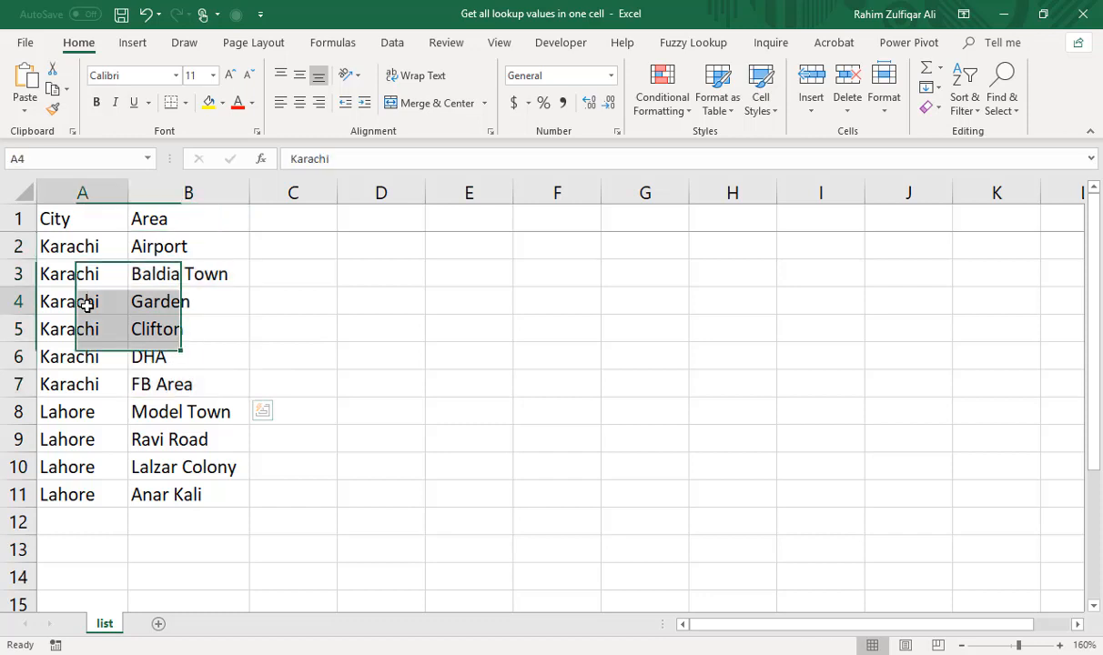
{"action": "left_click", "coordinate": [178, 298]}
{"action": "left_click", "coordinate": [199, 253]}
{"action": "left_click_drag", "start_coordinate": [200, 253], "coordinate": [178, 384]}
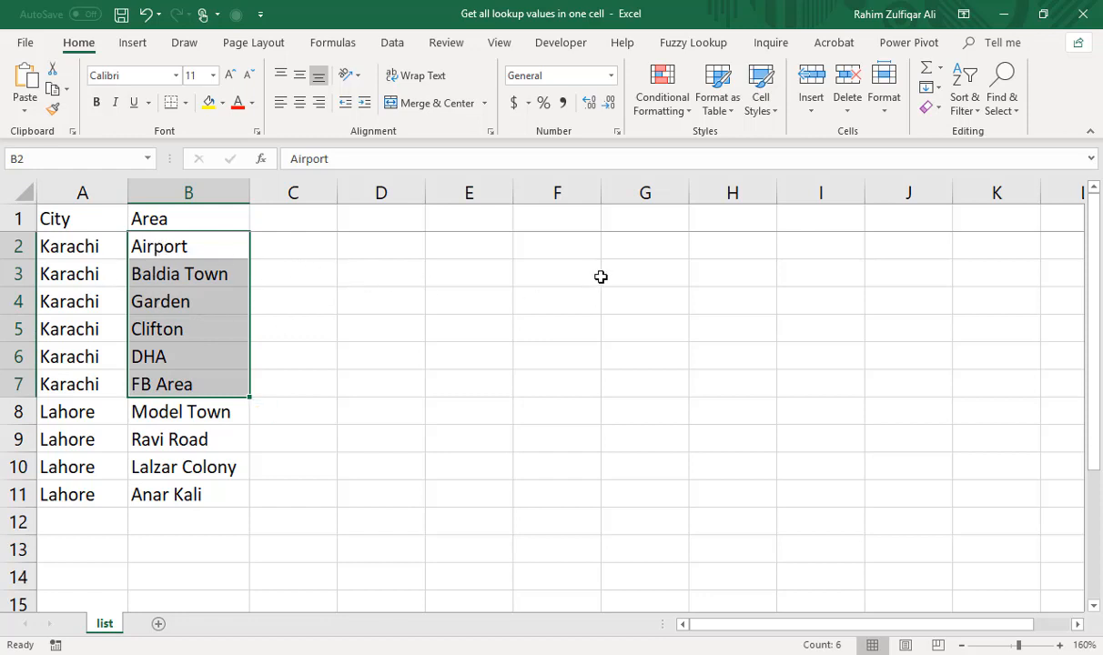
{"action": "left_click", "coordinate": [85, 277]}
{"action": "left_click_drag", "start_coordinate": [84, 278], "coordinate": [186, 389]}
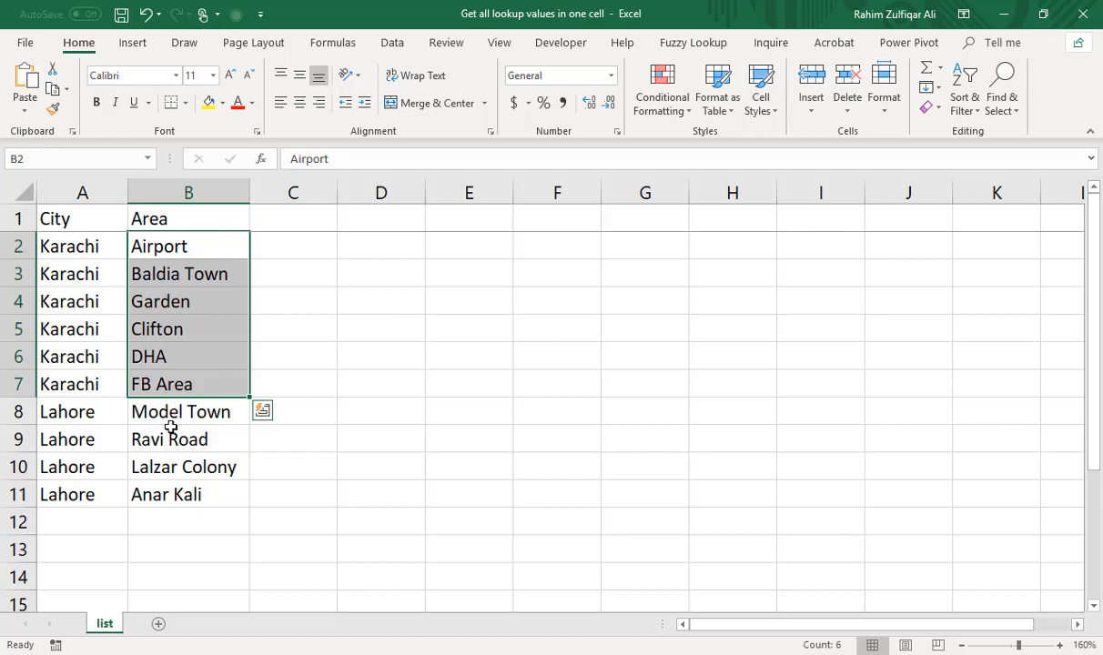
{"action": "left_click", "coordinate": [208, 335]}
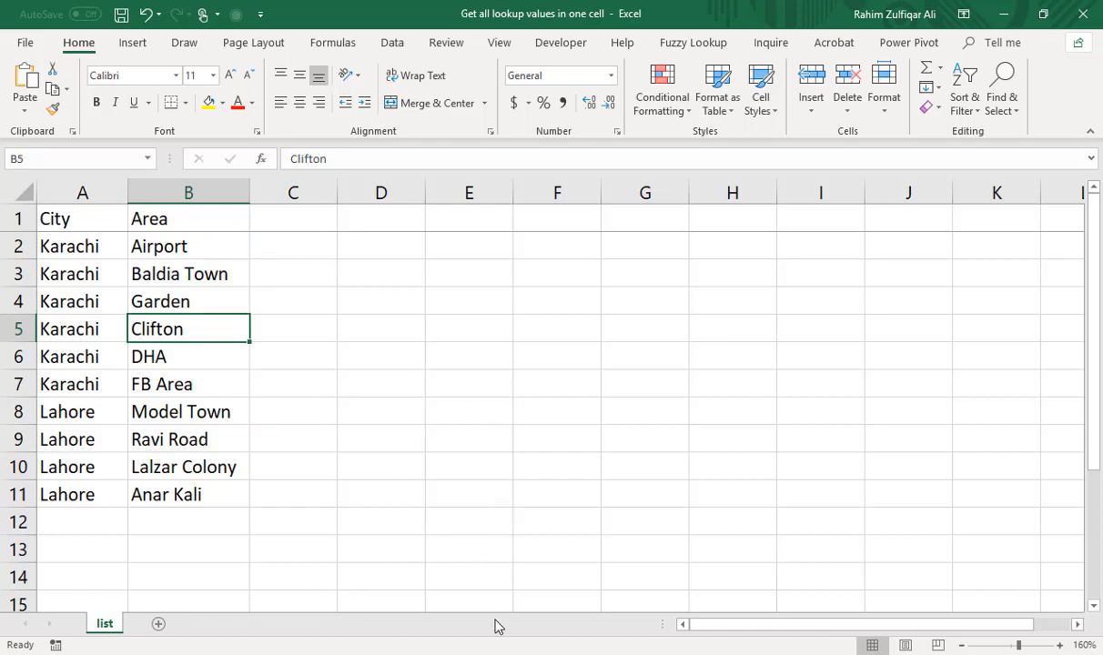
Step: Switch to the browser and examine the Trump Excel article's SingleCellExtract VBA code, its setup instructions and the example lookup table
{"action": "key", "text": "alt+Tab"}
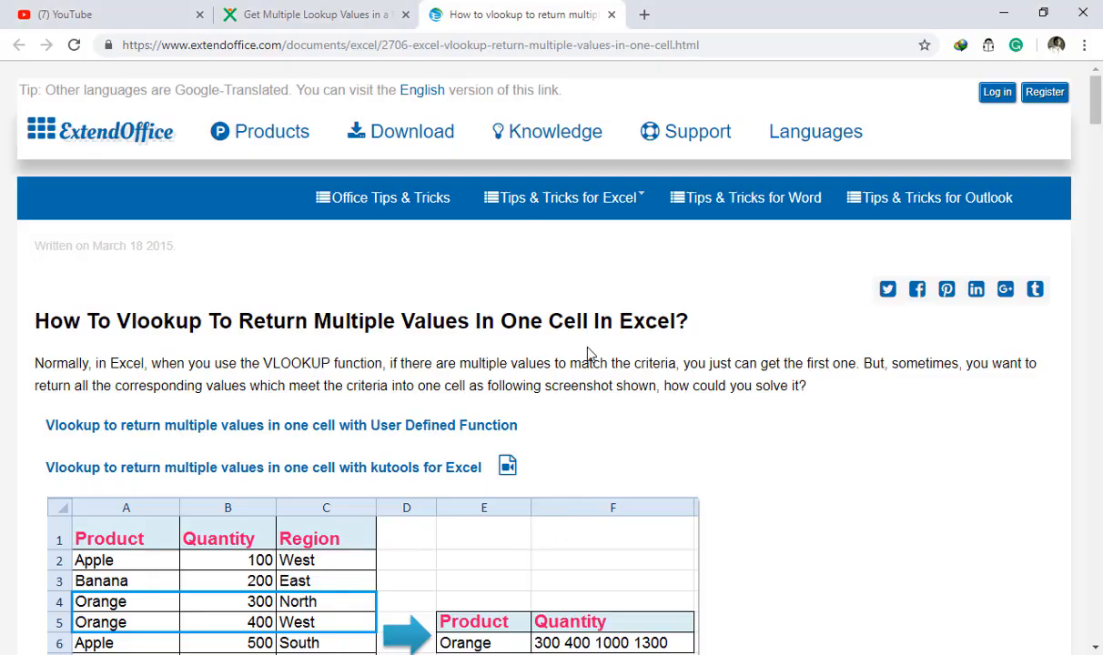
{"action": "left_click", "coordinate": [329, 15]}
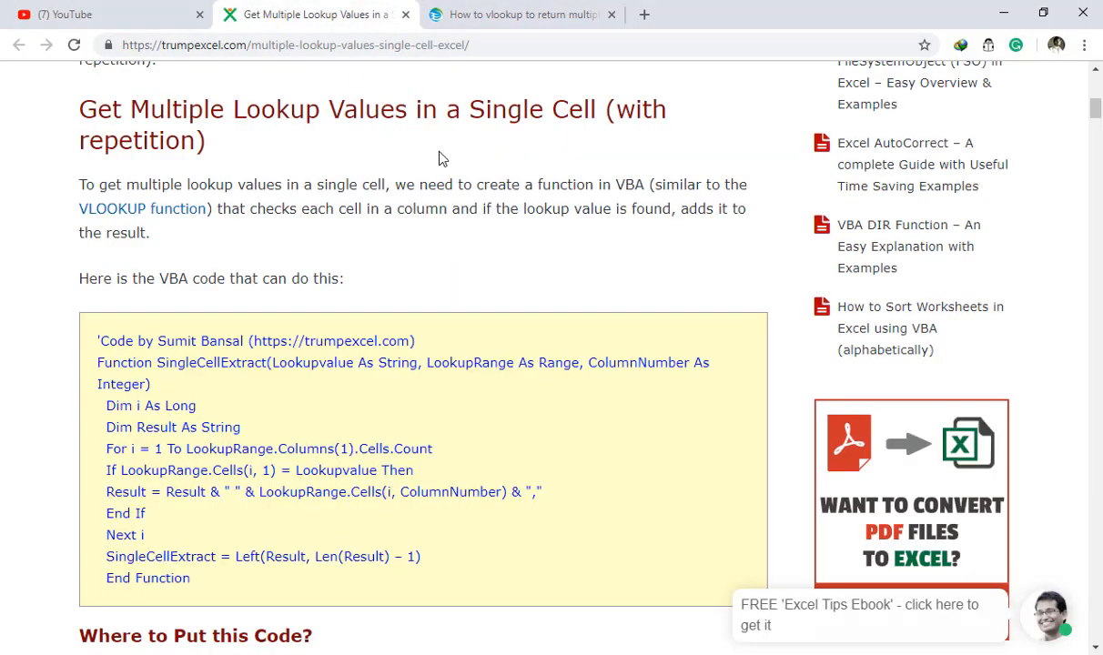
{"action": "scroll", "coordinate": [438, 159], "scroll_direction": "up", "scroll_amount": 8}
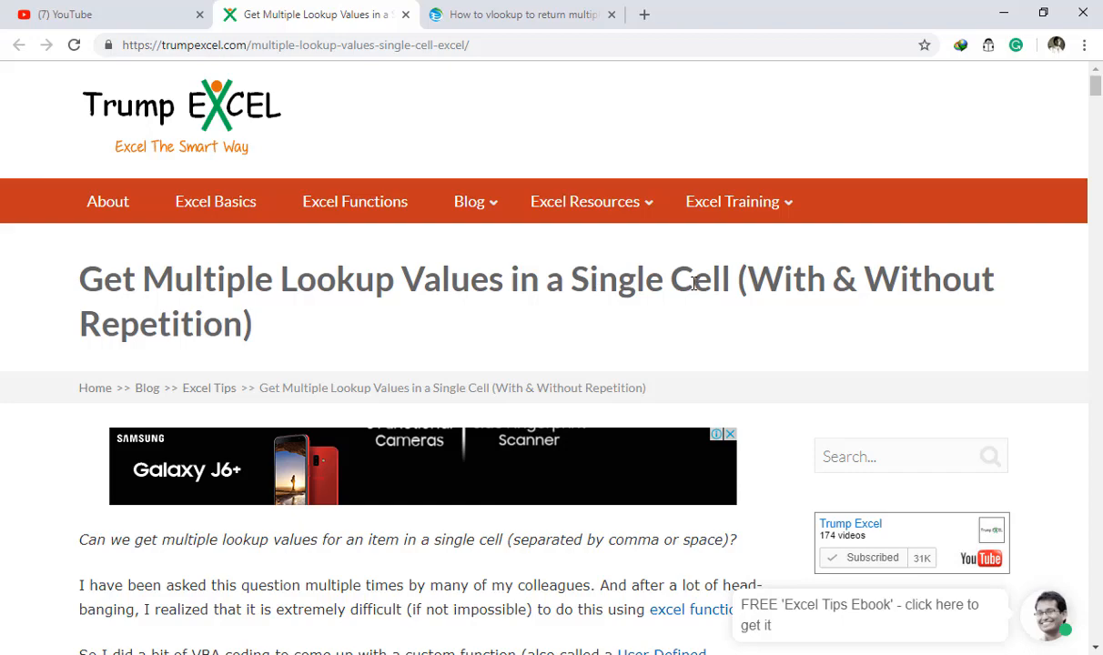
{"action": "scroll", "coordinate": [691, 283], "scroll_direction": "down", "scroll_amount": 3}
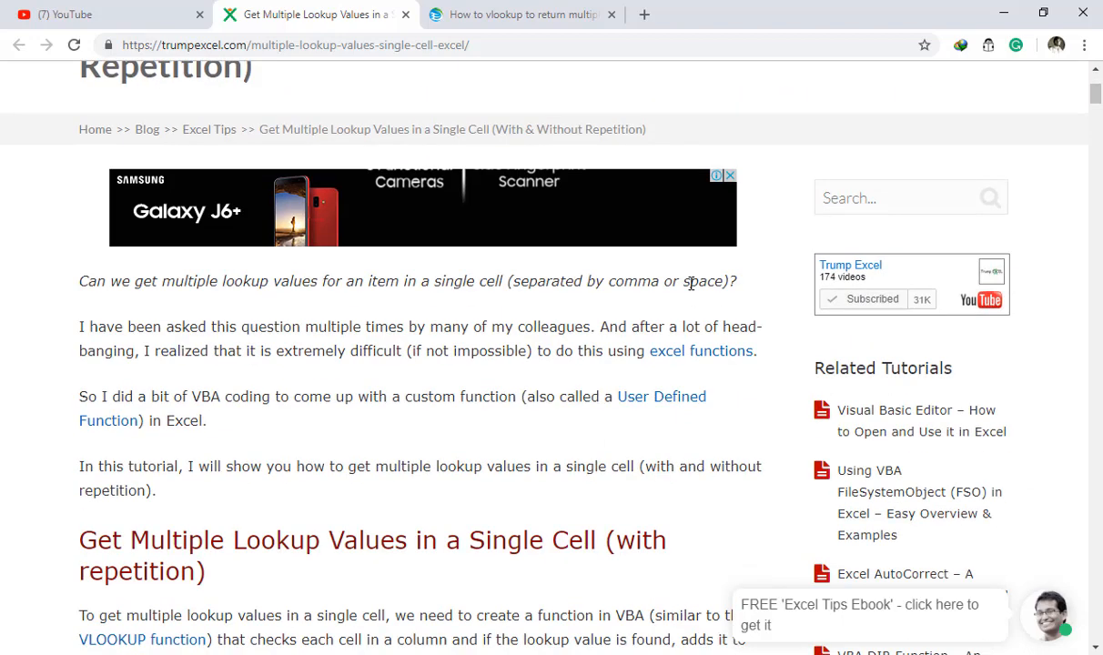
{"action": "scroll", "coordinate": [690, 283], "scroll_direction": "down", "scroll_amount": 7}
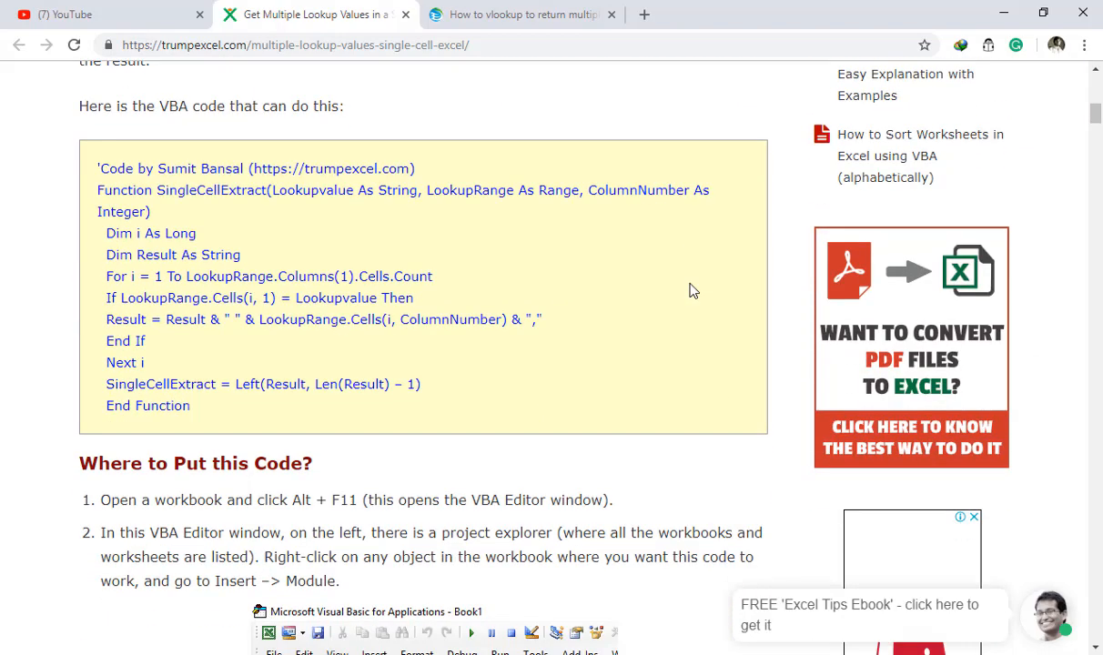
{"action": "left_click_drag", "start_coordinate": [107, 219], "coordinate": [242, 418]}
{"action": "left_click", "coordinate": [252, 414]}
{"action": "scroll", "coordinate": [291, 391], "scroll_direction": "down", "scroll_amount": 5}
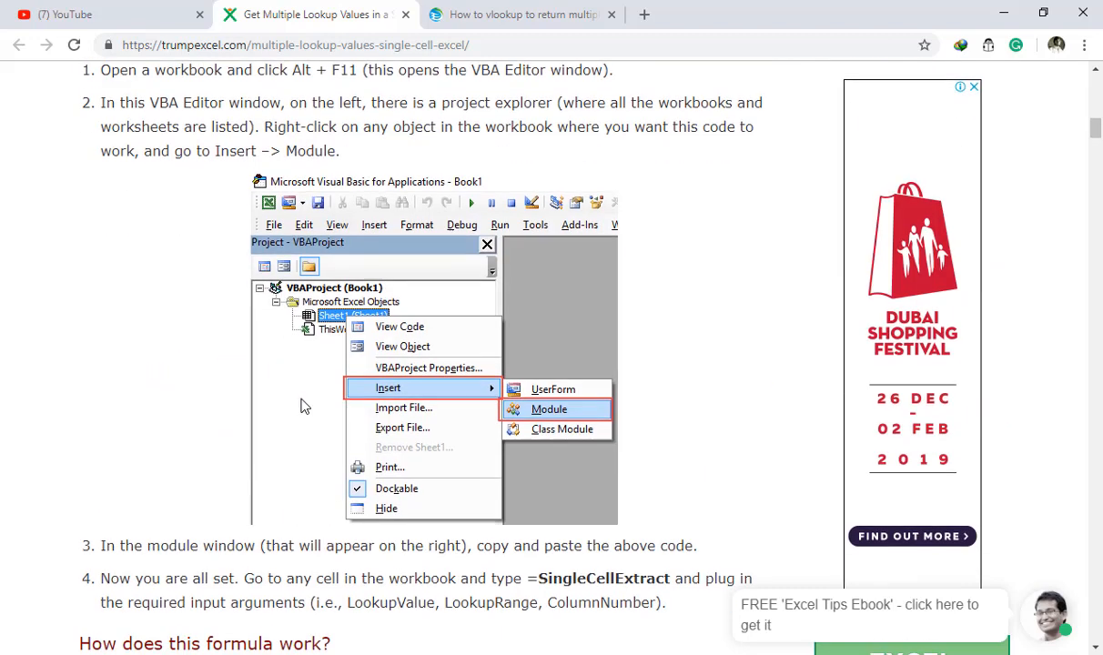
{"action": "scroll", "coordinate": [473, 357], "scroll_direction": "down", "scroll_amount": 10}
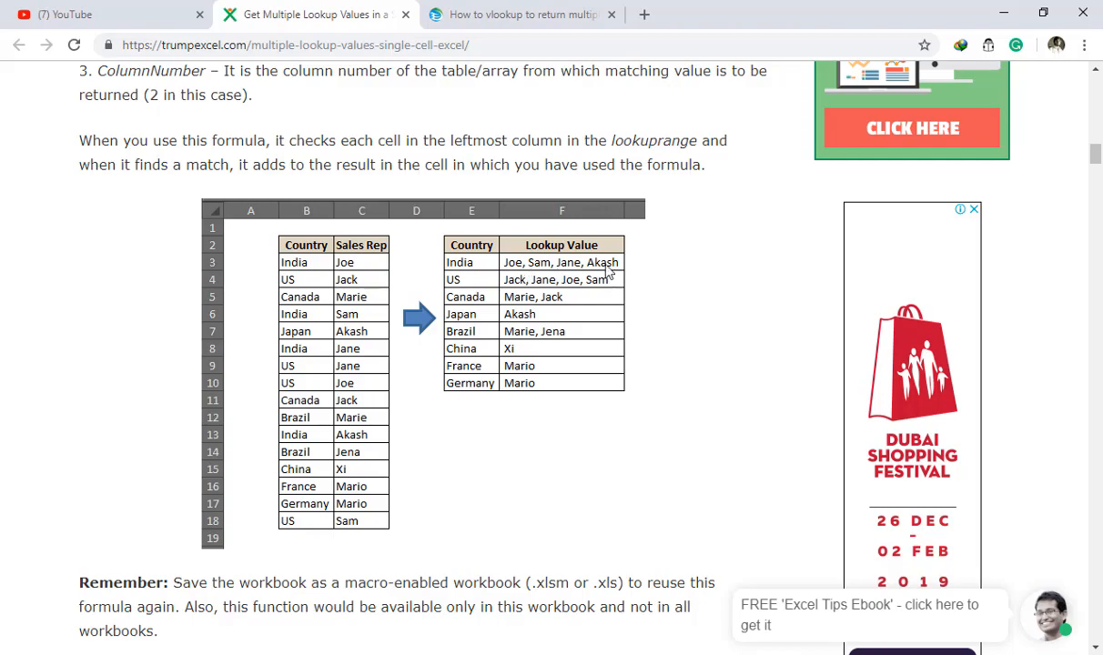
{"action": "scroll", "coordinate": [469, 319], "scroll_direction": "up", "scroll_amount": 12}
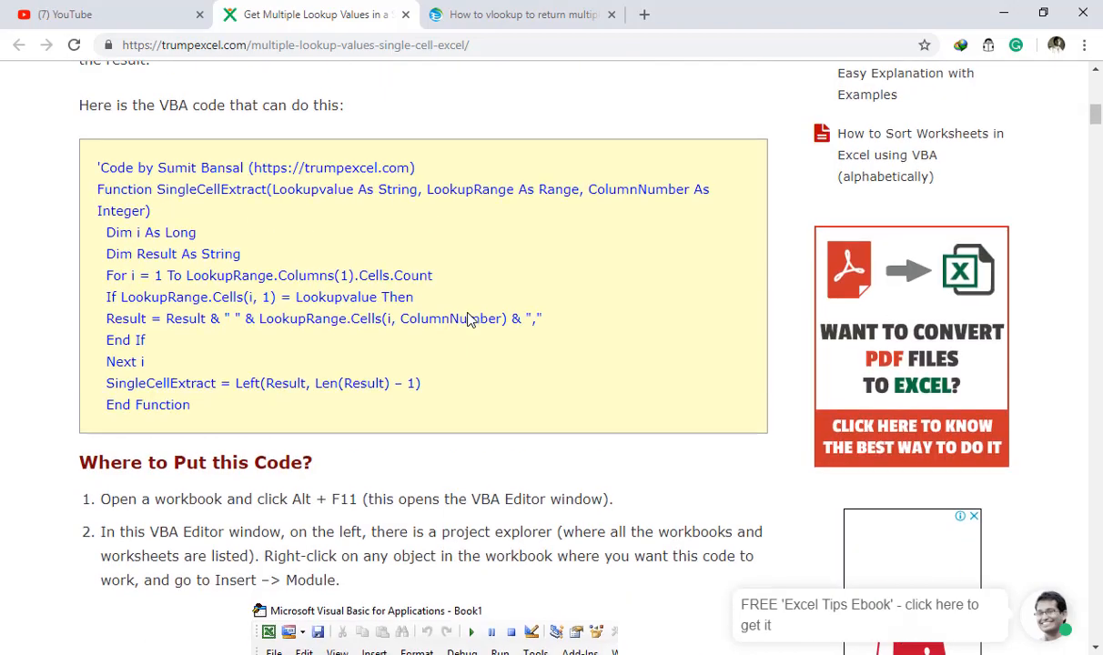
{"action": "scroll", "coordinate": [219, 293], "scroll_direction": "down", "scroll_amount": 6}
{"action": "scroll", "coordinate": [221, 291], "scroll_direction": "down", "scroll_amount": 9}
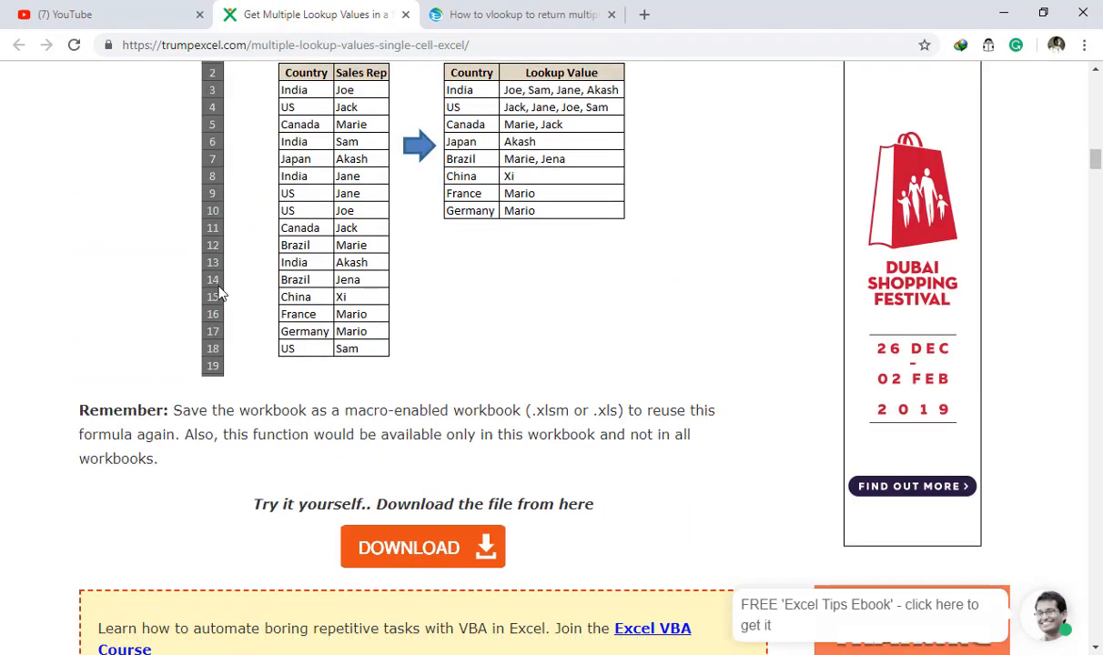
{"action": "scroll", "coordinate": [221, 291], "scroll_direction": "up", "scroll_amount": 5}
Step: Examine the ExtendOffice article on returning multiple values in one cell, including its MYVLOOKUP code, example formula and notes
{"action": "left_click", "coordinate": [506, 15]}
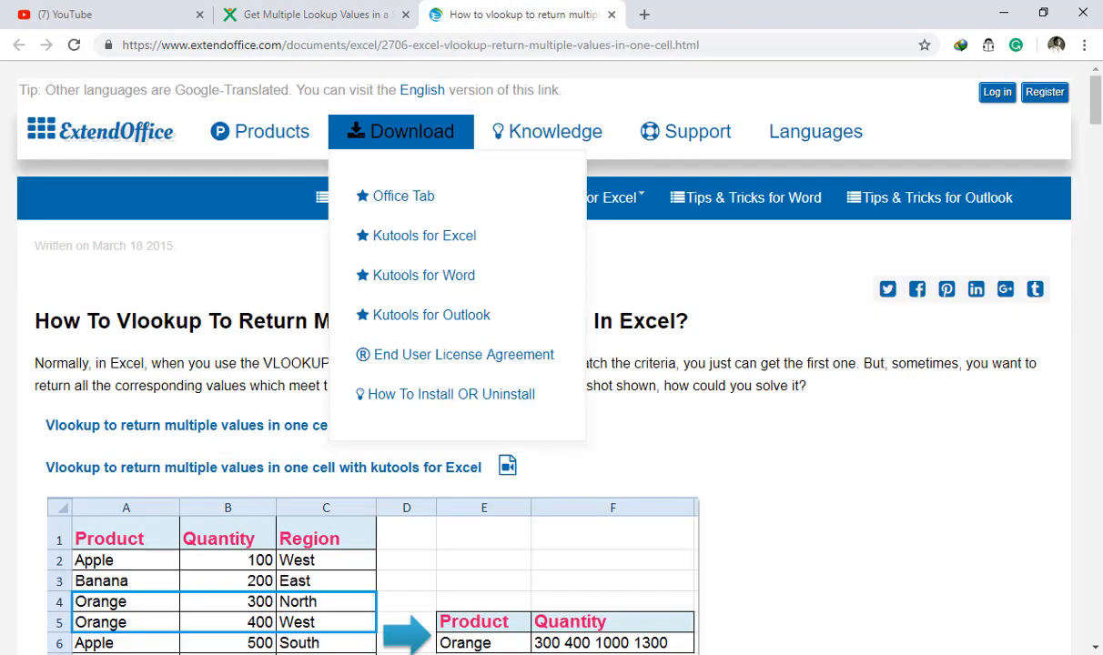
{"action": "scroll", "coordinate": [807, 402], "scroll_direction": "down", "scroll_amount": 3}
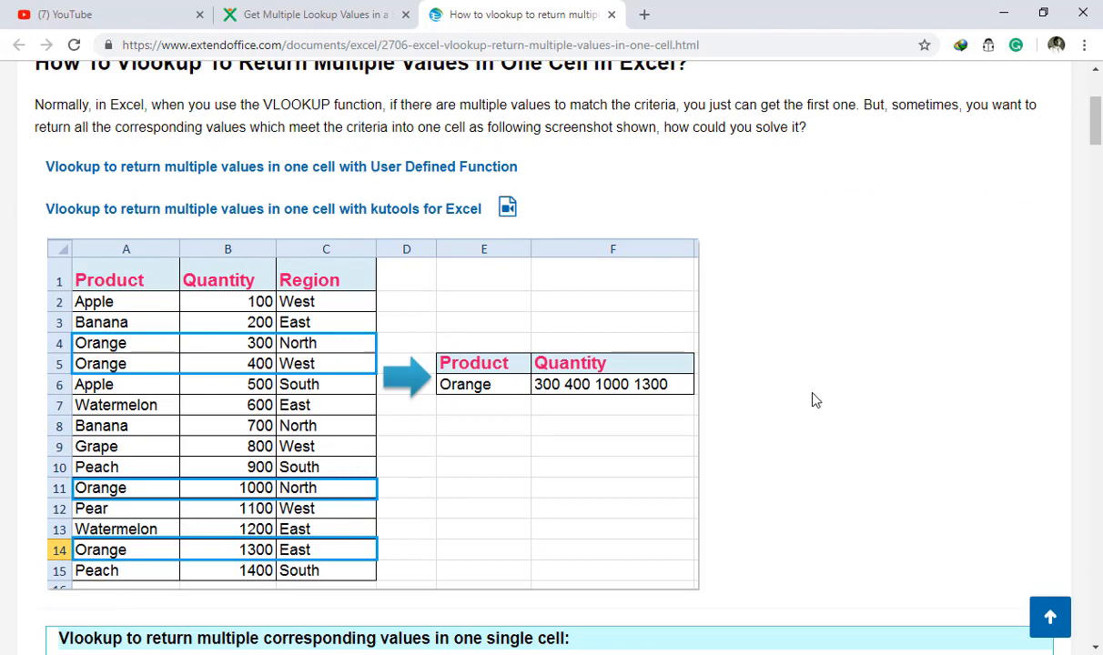
{"action": "scroll", "coordinate": [813, 400], "scroll_direction": "up", "scroll_amount": 1}
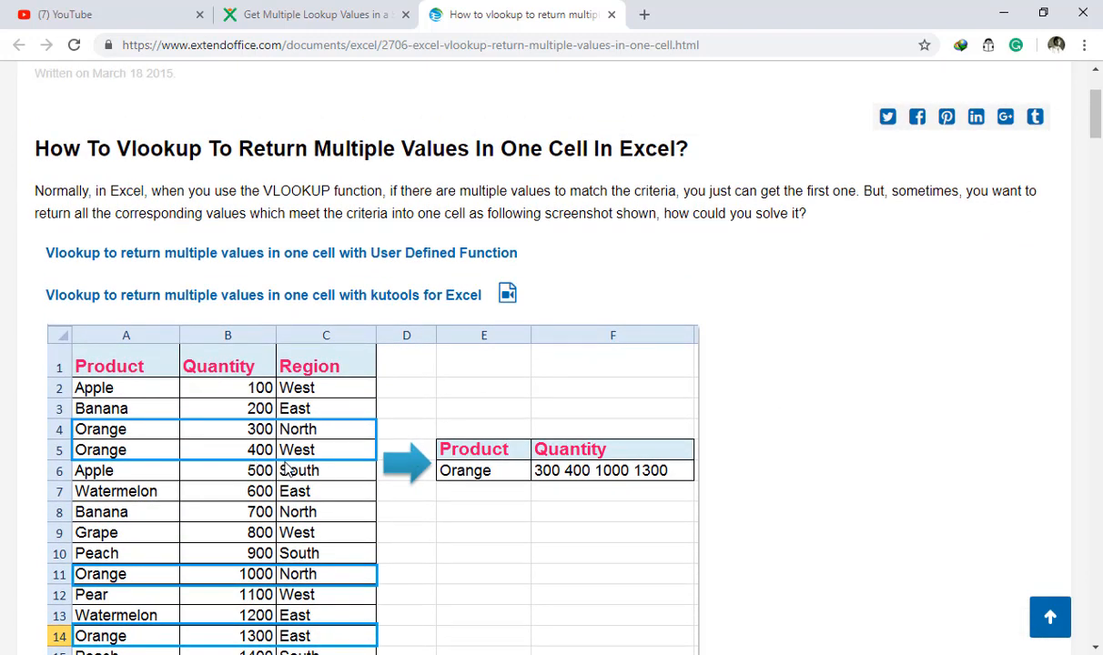
{"action": "scroll", "coordinate": [286, 469], "scroll_direction": "down", "scroll_amount": 3}
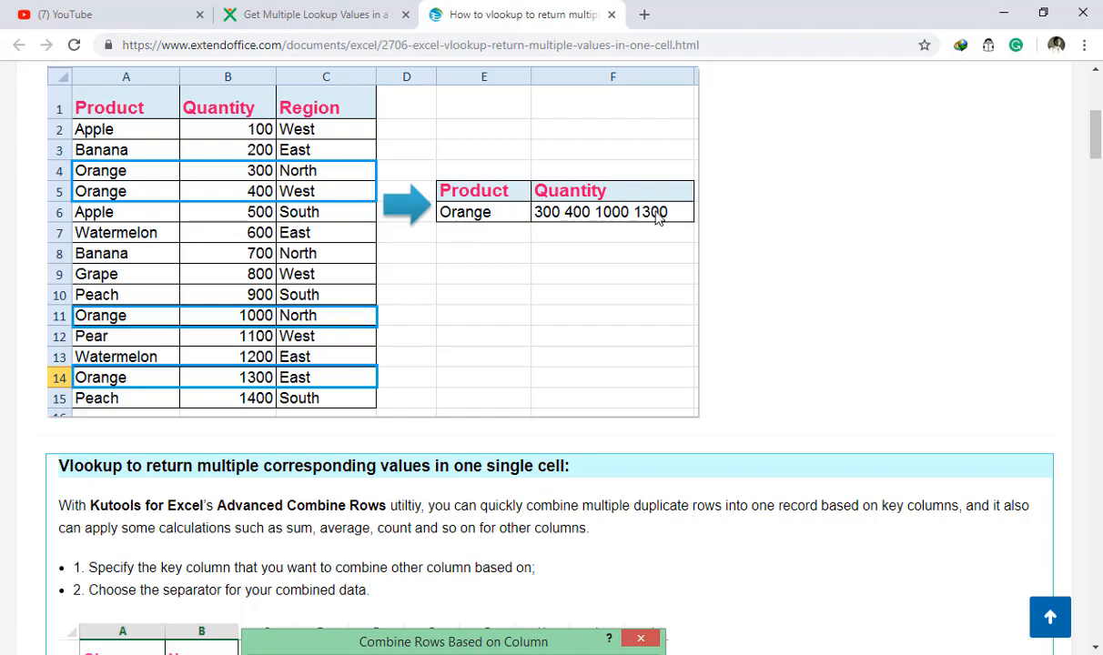
{"action": "scroll", "coordinate": [546, 245], "scroll_direction": "down", "scroll_amount": 2}
{"action": "scroll", "coordinate": [540, 253], "scroll_direction": "down", "scroll_amount": 14}
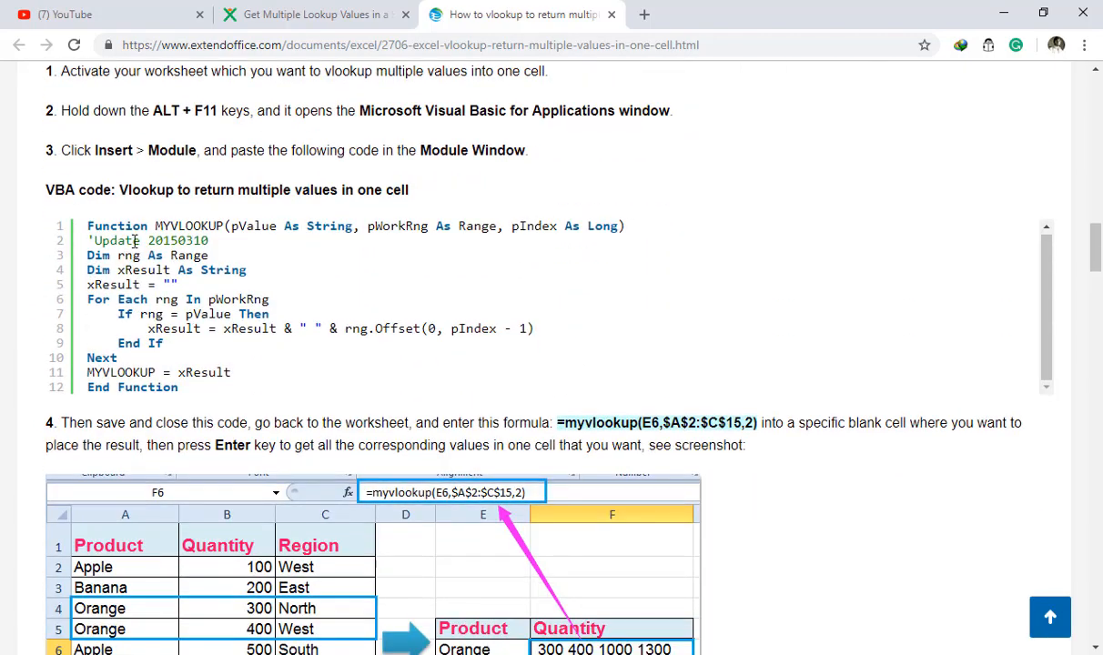
{"action": "left_click_drag", "start_coordinate": [136, 230], "coordinate": [291, 366]}
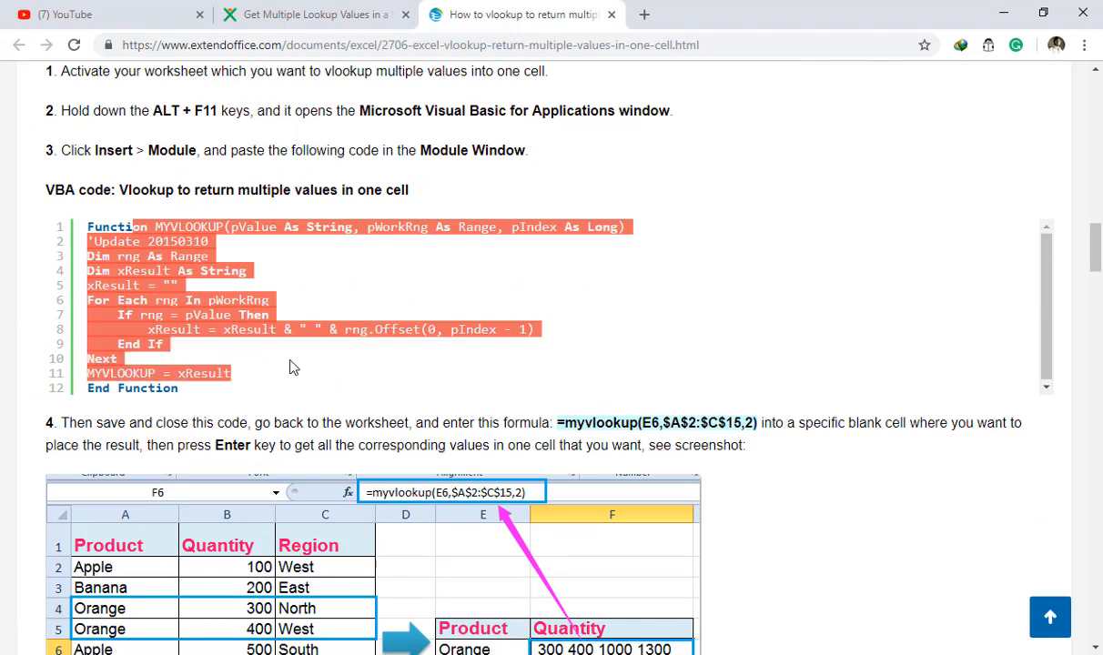
{"action": "left_click", "coordinate": [307, 353]}
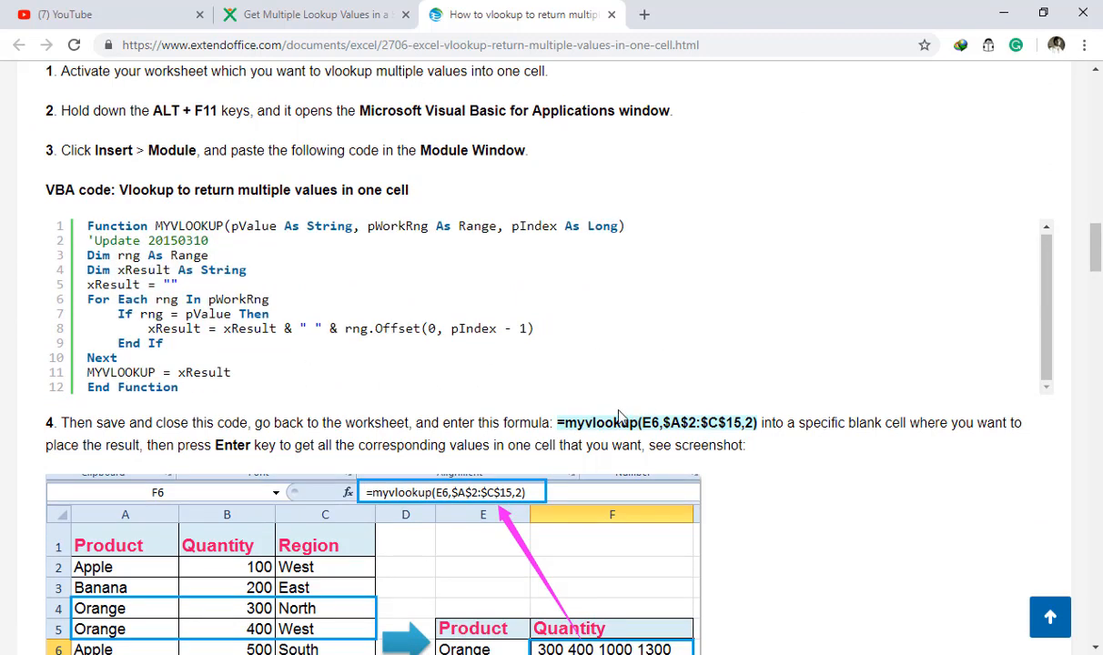
{"action": "left_click_drag", "start_coordinate": [550, 427], "coordinate": [726, 424]}
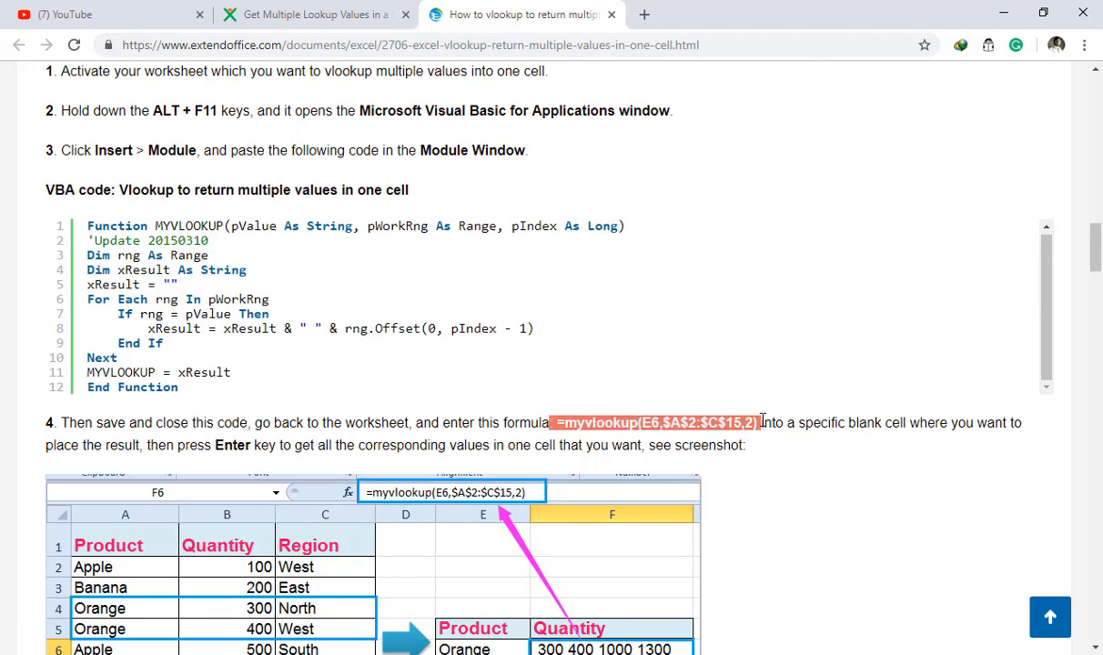
{"action": "left_click", "coordinate": [658, 427]}
{"action": "scroll", "coordinate": [689, 388], "scroll_direction": "down", "scroll_amount": 8}
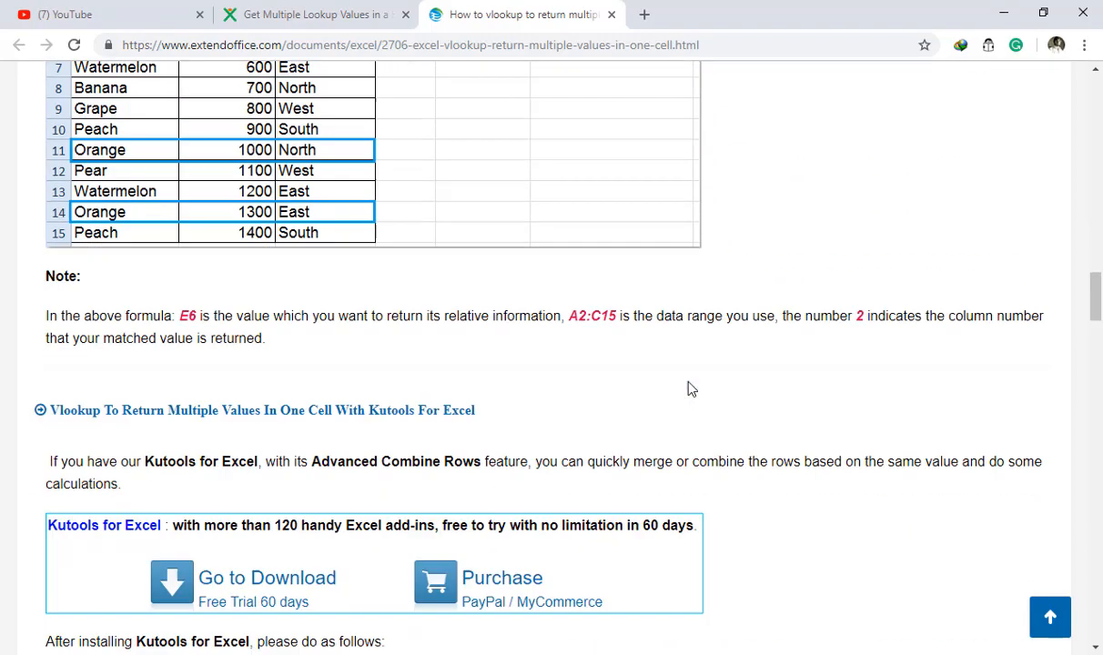
{"action": "scroll", "coordinate": [689, 388], "scroll_direction": "up", "scroll_amount": 11}
{"action": "scroll", "coordinate": [689, 389], "scroll_direction": "up", "scroll_amount": 4}
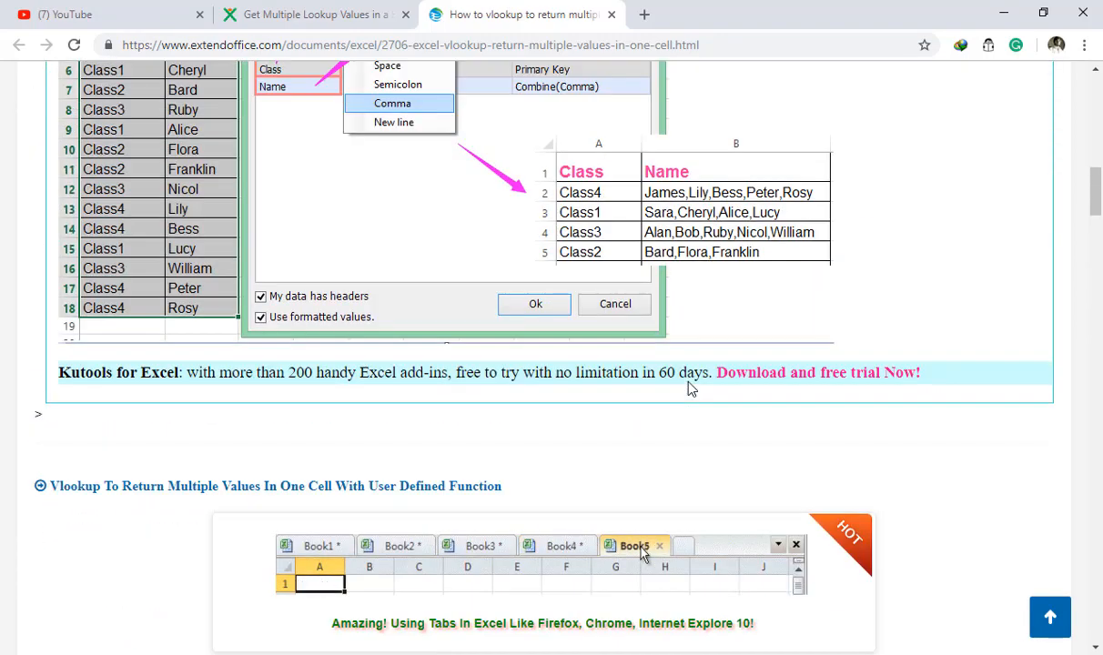
{"action": "scroll", "coordinate": [688, 388], "scroll_direction": "up", "scroll_amount": 4}
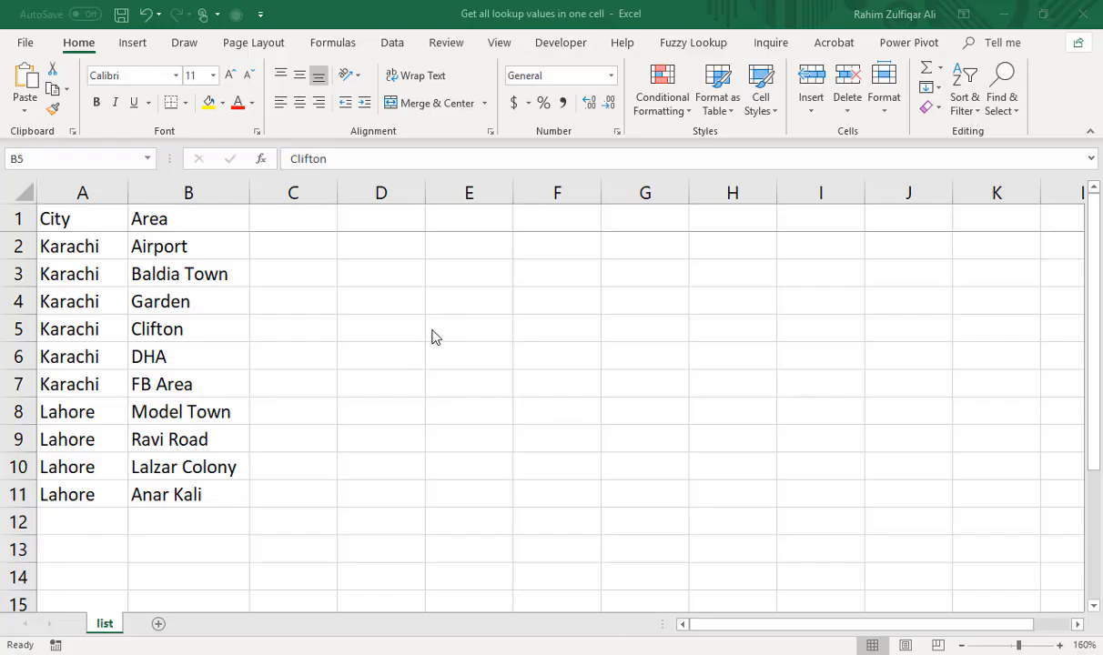
Step: Switch back to Excel and convert the range A1:B11 into a table with headers
{"action": "left_click", "coordinate": [119, 301]}
{"action": "left_click_drag", "start_coordinate": [81, 221], "coordinate": [185, 491]}
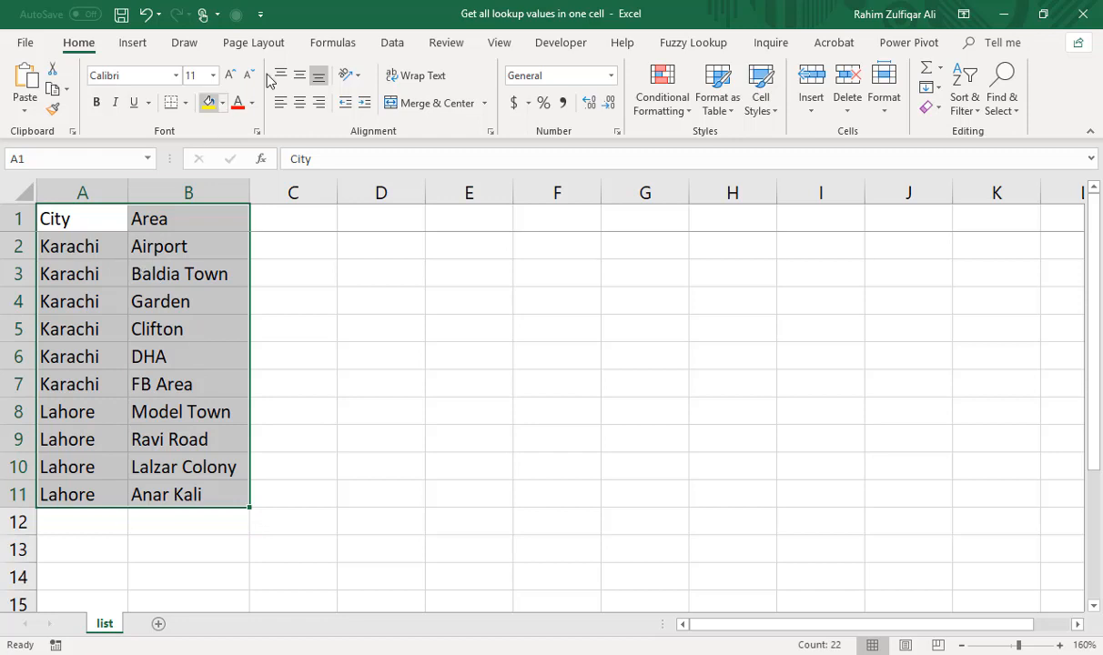
{"action": "left_click", "coordinate": [133, 43]}
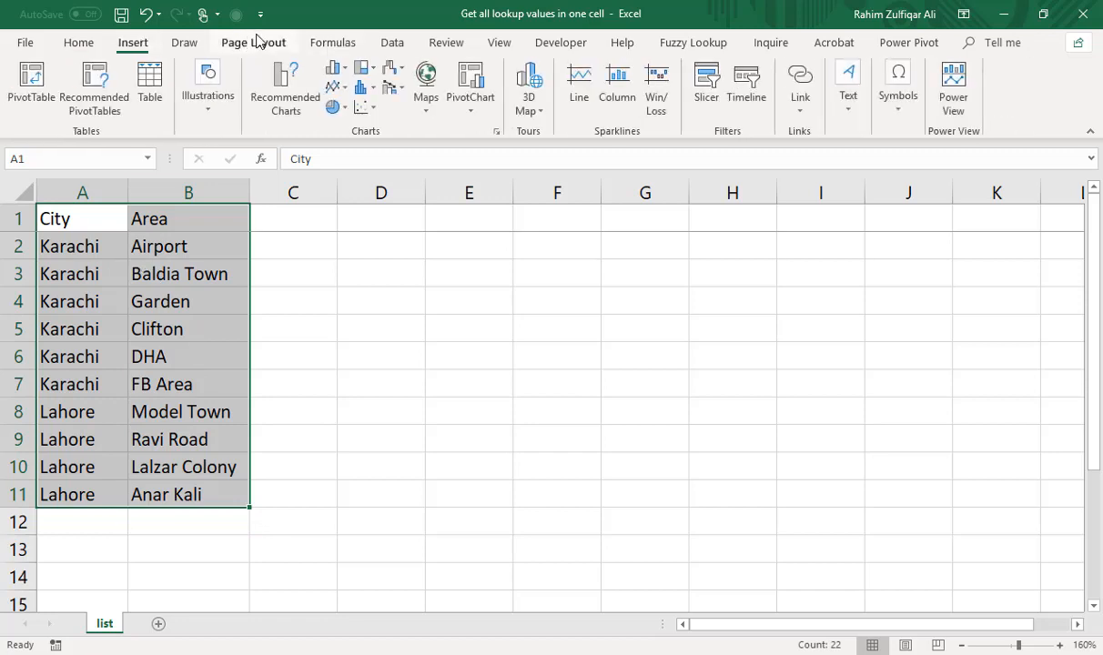
{"action": "left_click", "coordinate": [150, 87]}
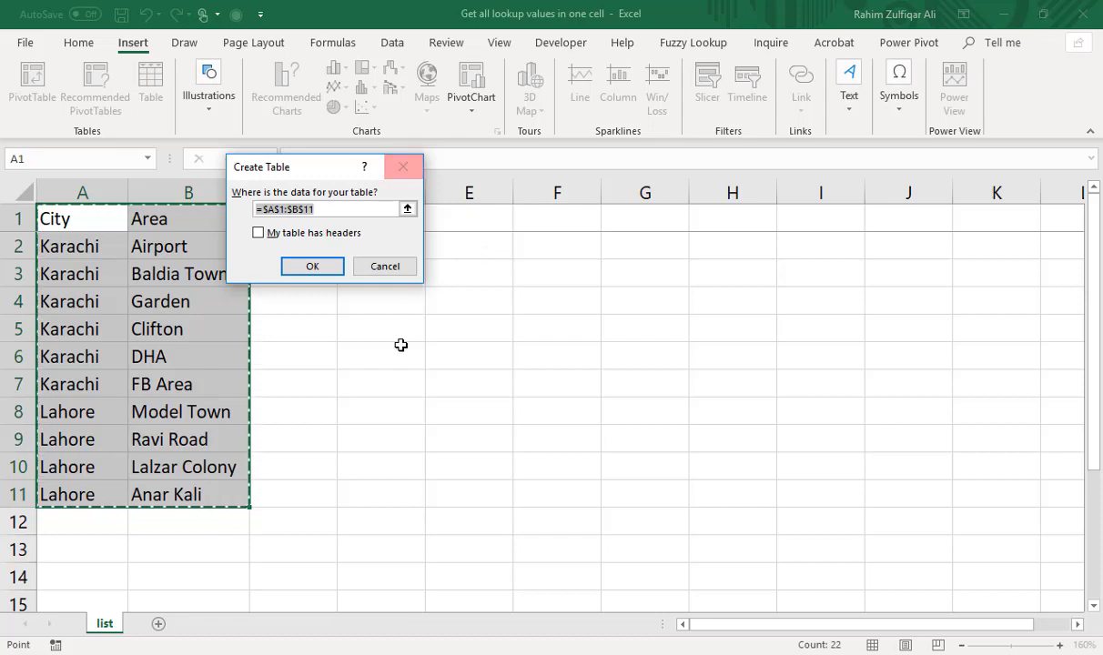
{"action": "left_click", "coordinate": [259, 233]}
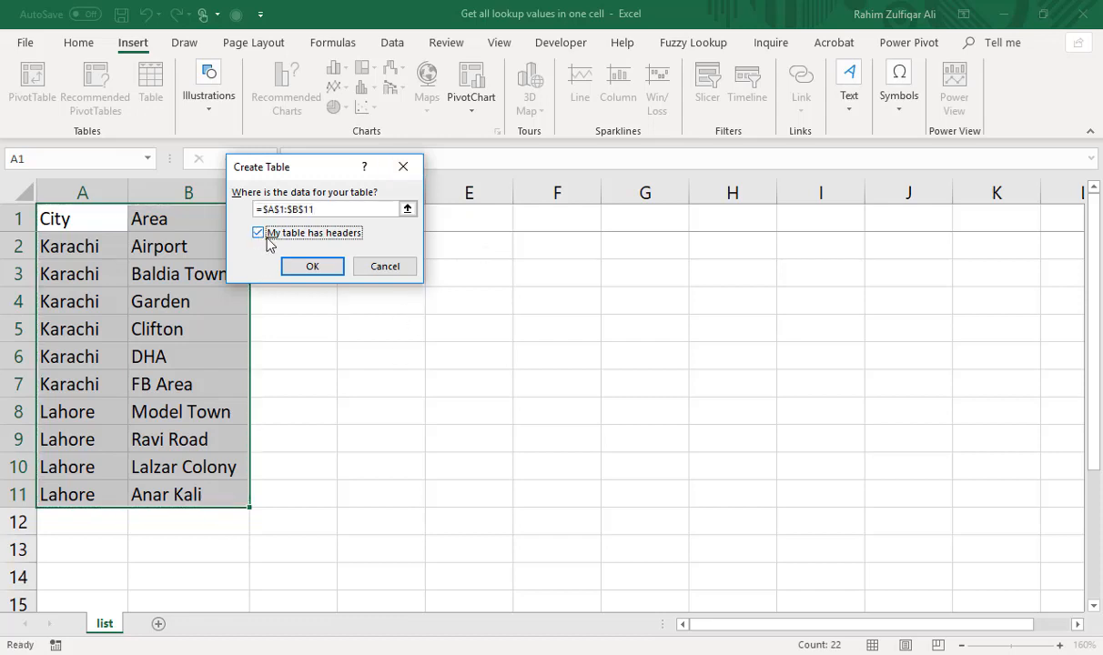
{"action": "left_click", "coordinate": [333, 265]}
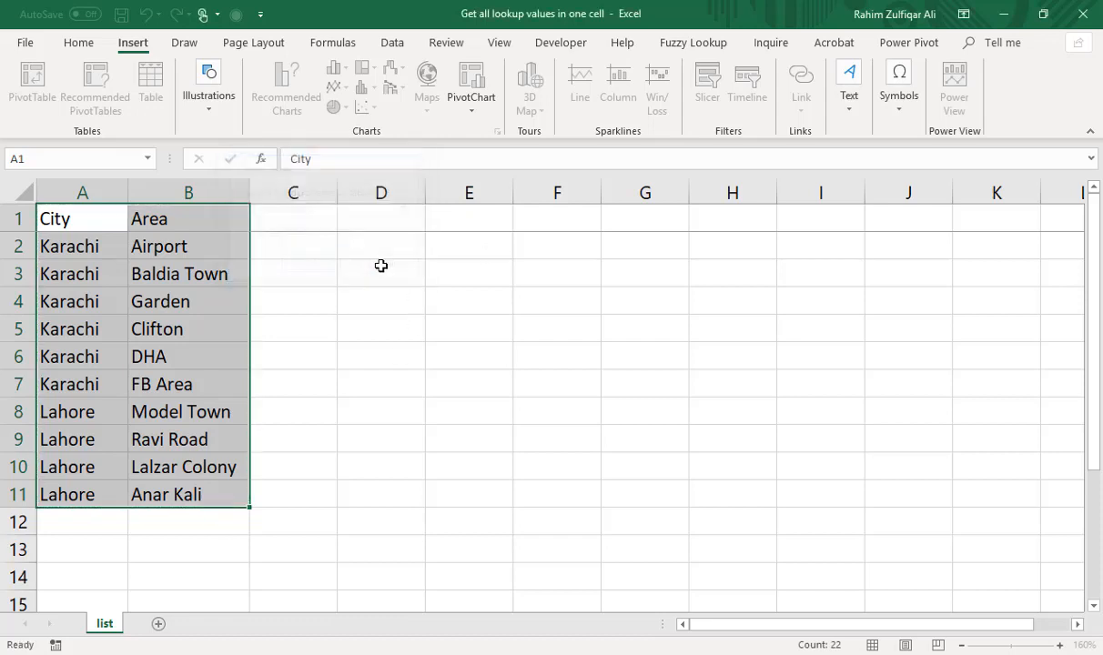
{"action": "left_click", "coordinate": [230, 301]}
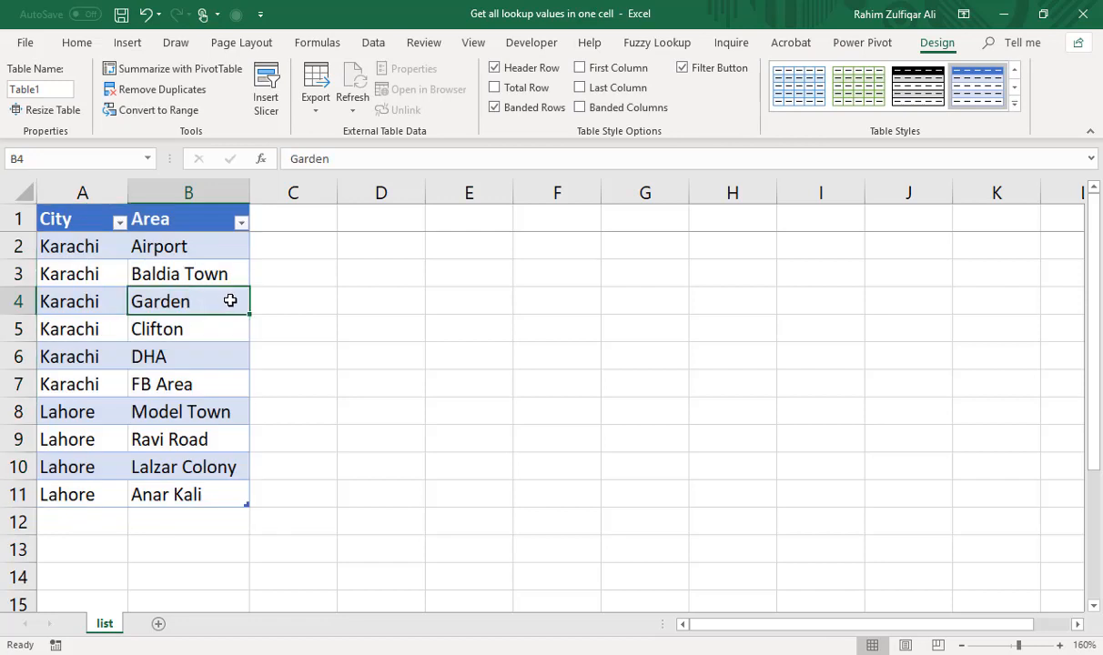
Step: Load the city and area table into the Power Query Editor
{"action": "left_click", "coordinate": [373, 42]}
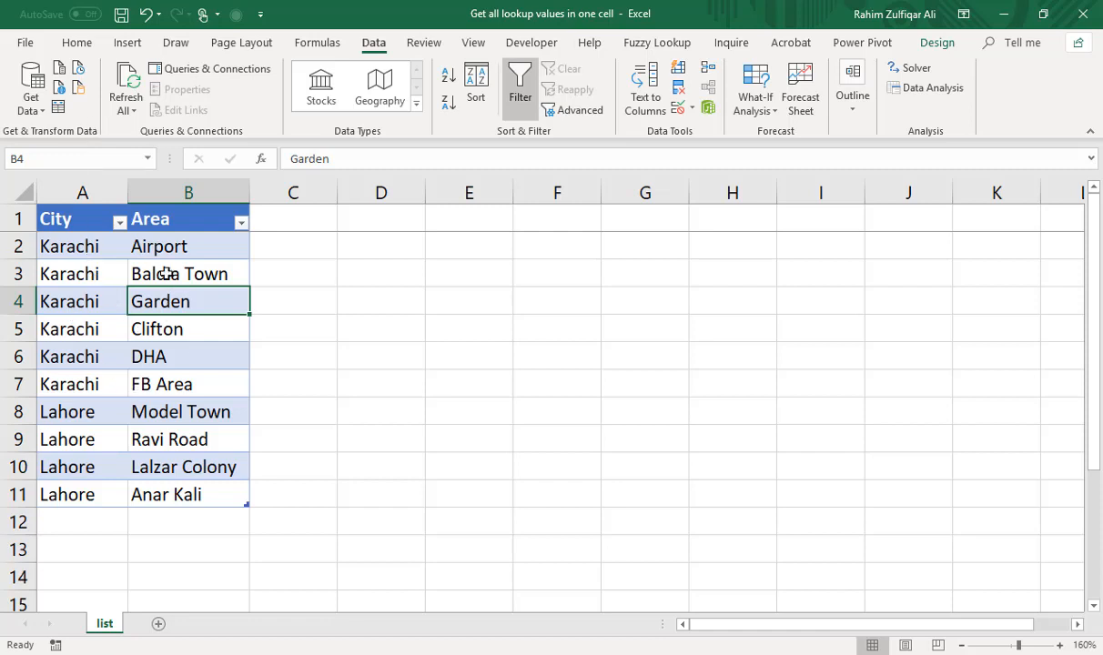
{"action": "left_click", "coordinate": [59, 108]}
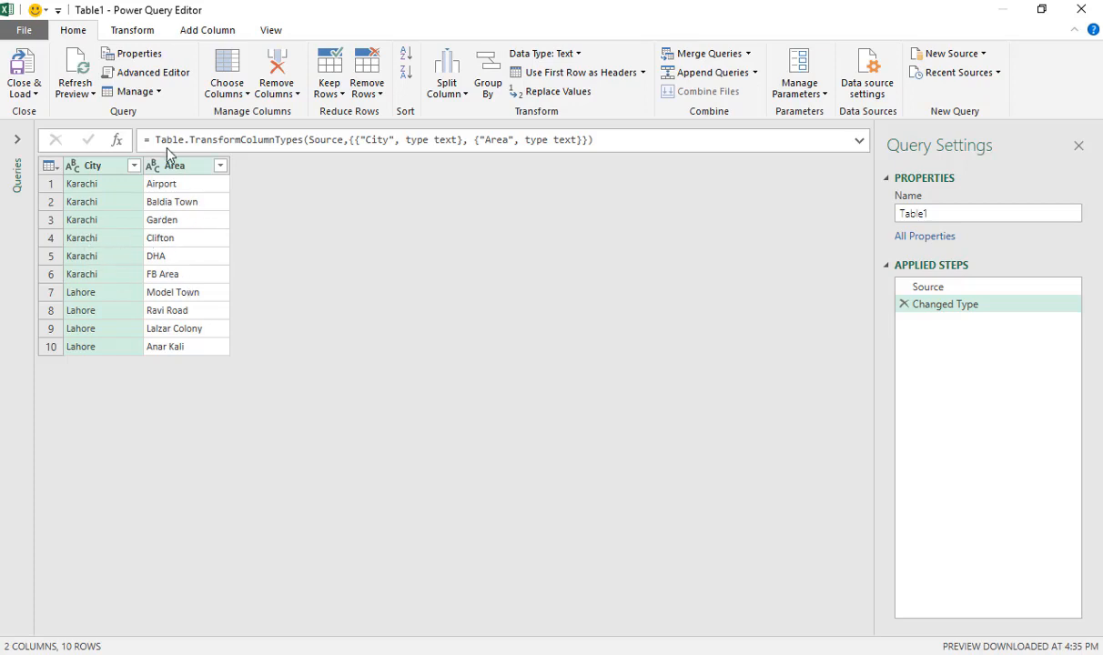
Step: Group the rows by City into a new column named AllData using the All Rows operation
{"action": "left_click", "coordinate": [133, 30]}
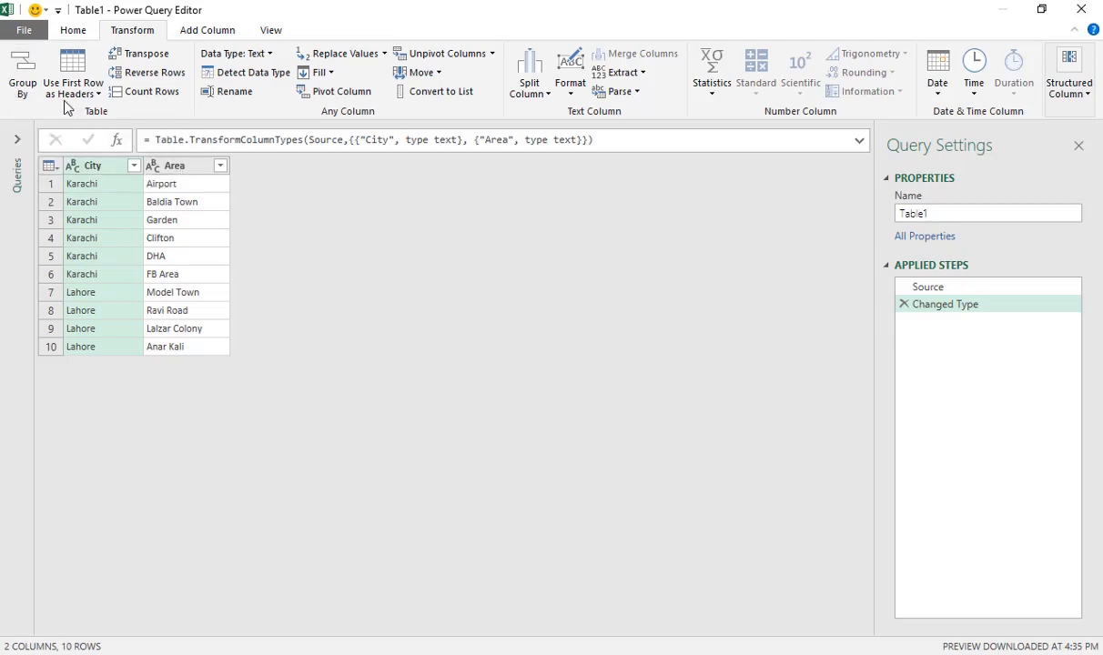
{"action": "left_click", "coordinate": [20, 72]}
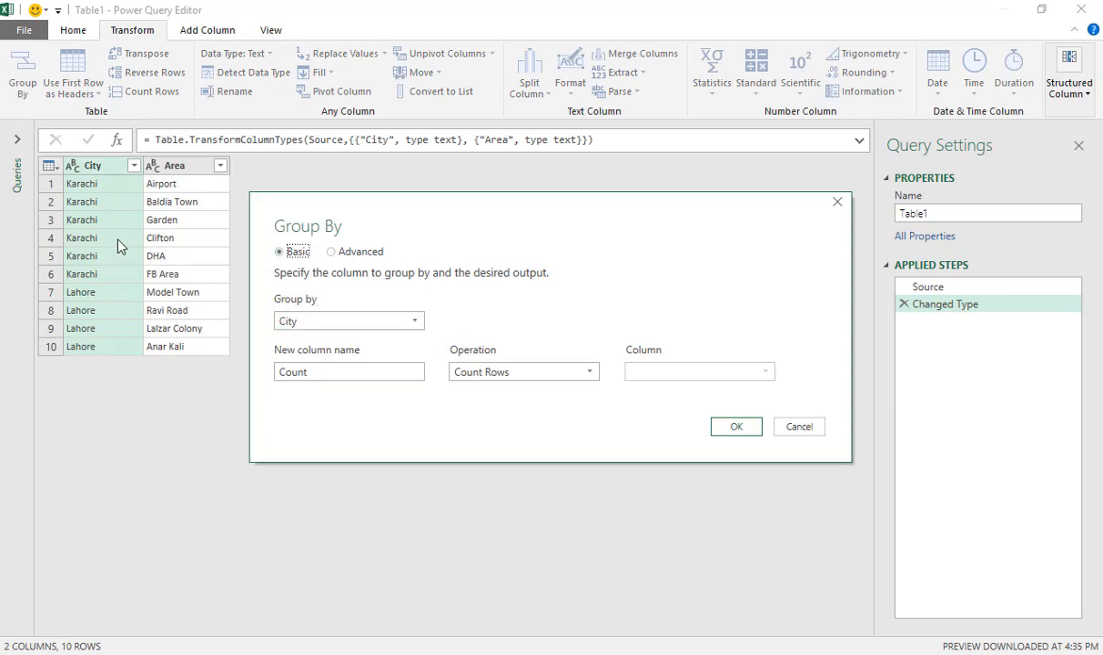
{"action": "left_click", "coordinate": [303, 323]}
{"action": "left_click", "coordinate": [300, 339]}
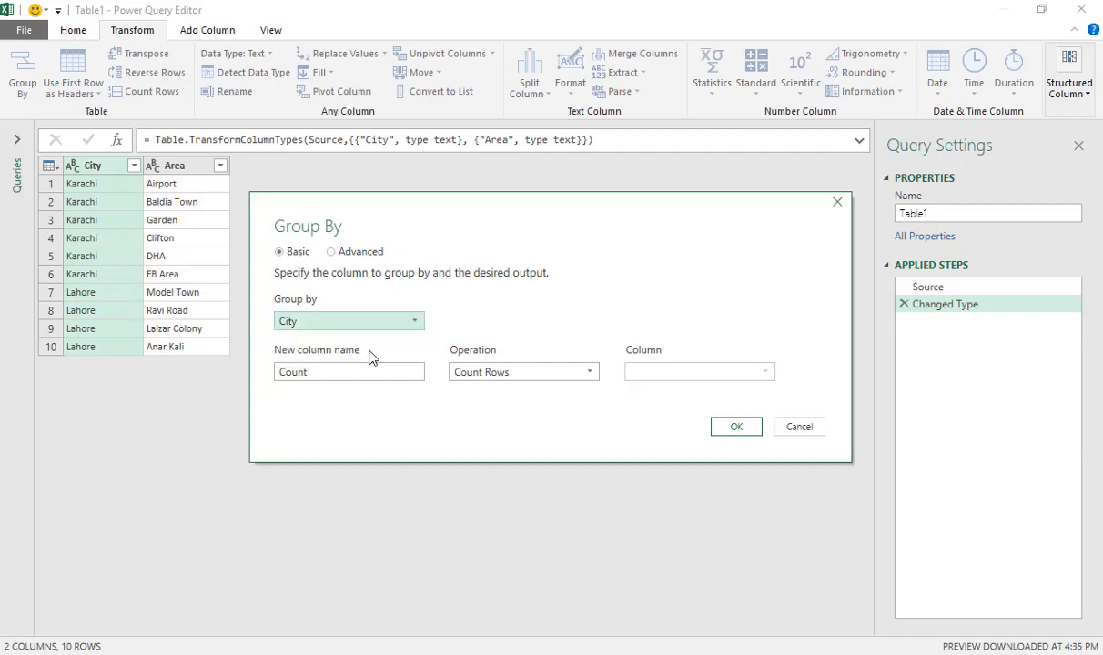
{"action": "left_click_drag", "start_coordinate": [362, 373], "coordinate": [256, 378]}
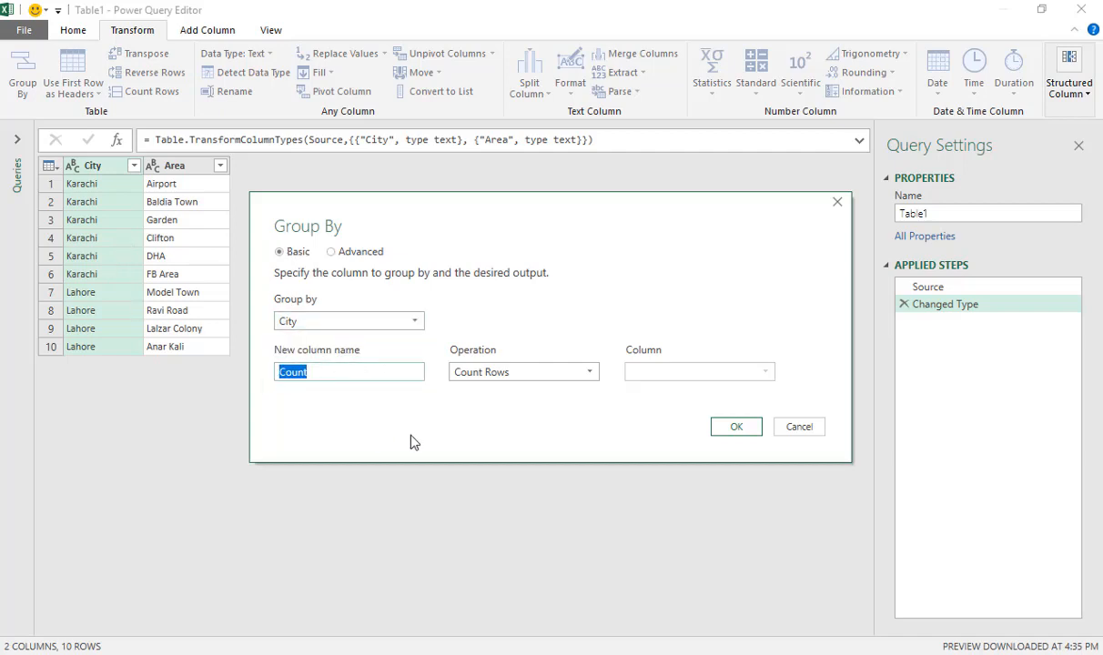
{"action": "type", "text": "AllData"}
{"action": "left_click", "coordinate": [517, 371]}
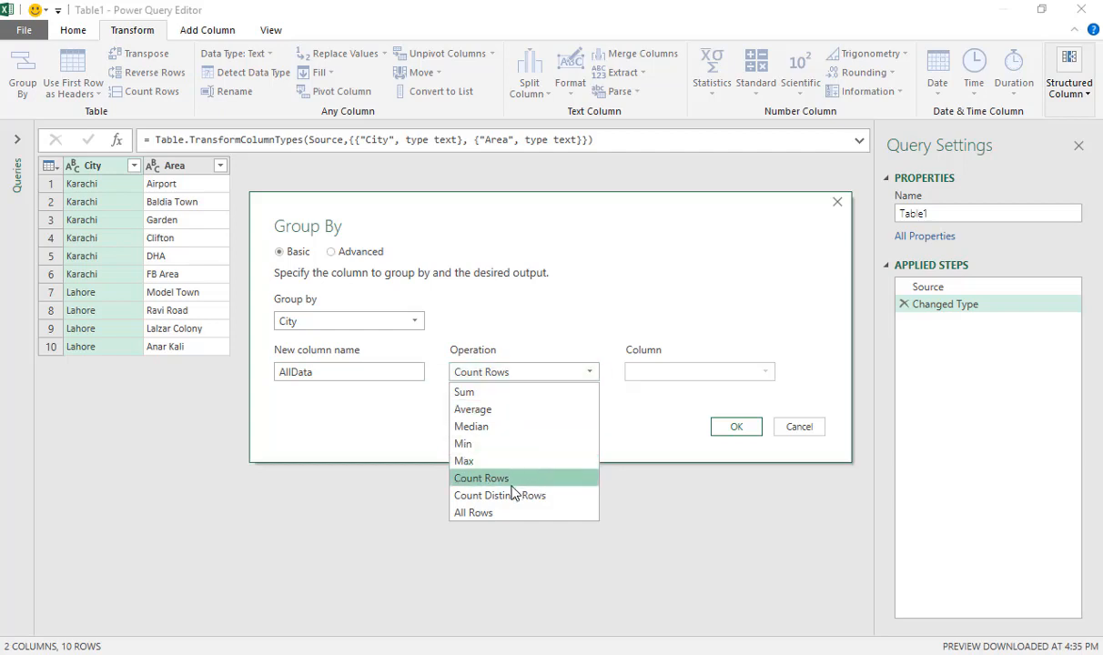
{"action": "left_click", "coordinate": [452, 514]}
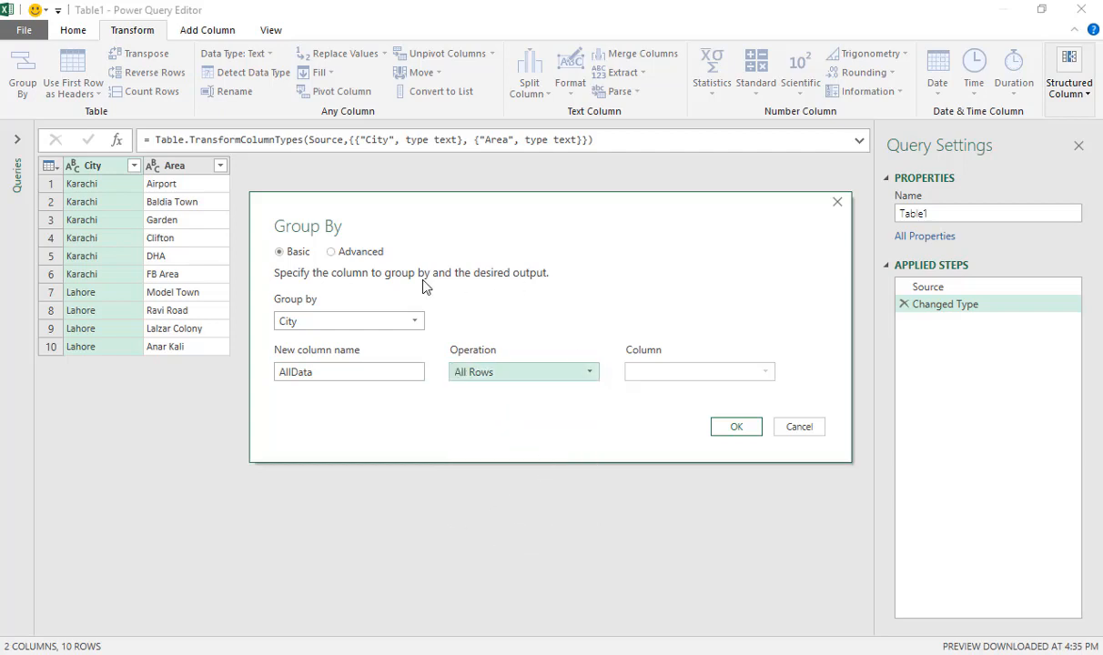
{"action": "left_click", "coordinate": [733, 427]}
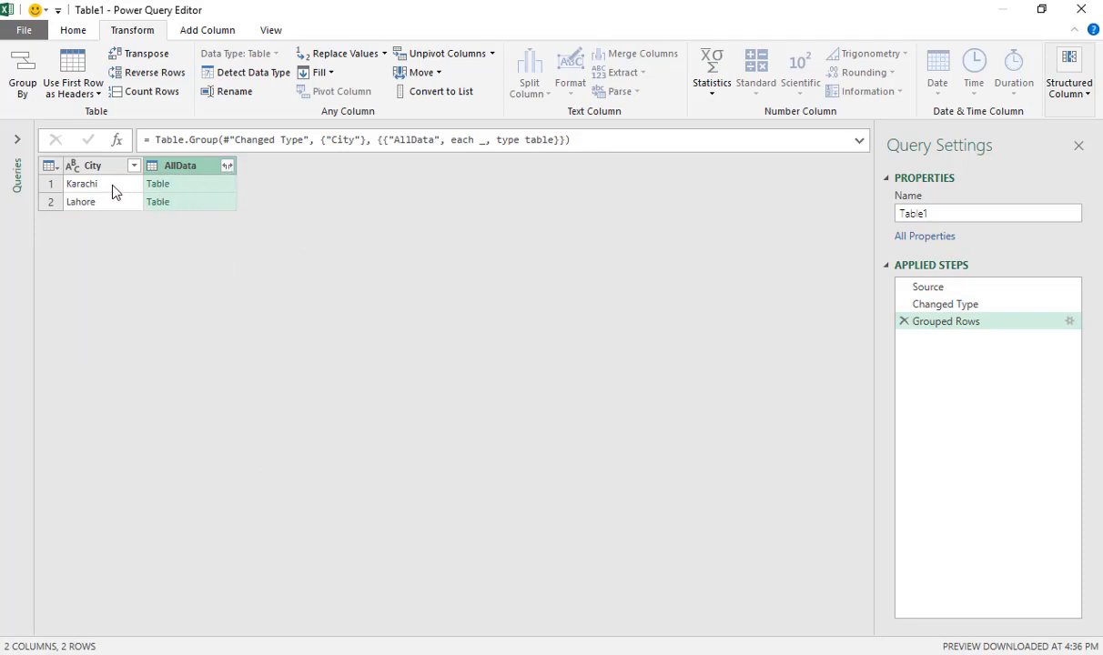
Step: Add a custom column named AllAreas with the formula =[AllData][Area]
{"action": "left_click", "coordinate": [225, 36]}
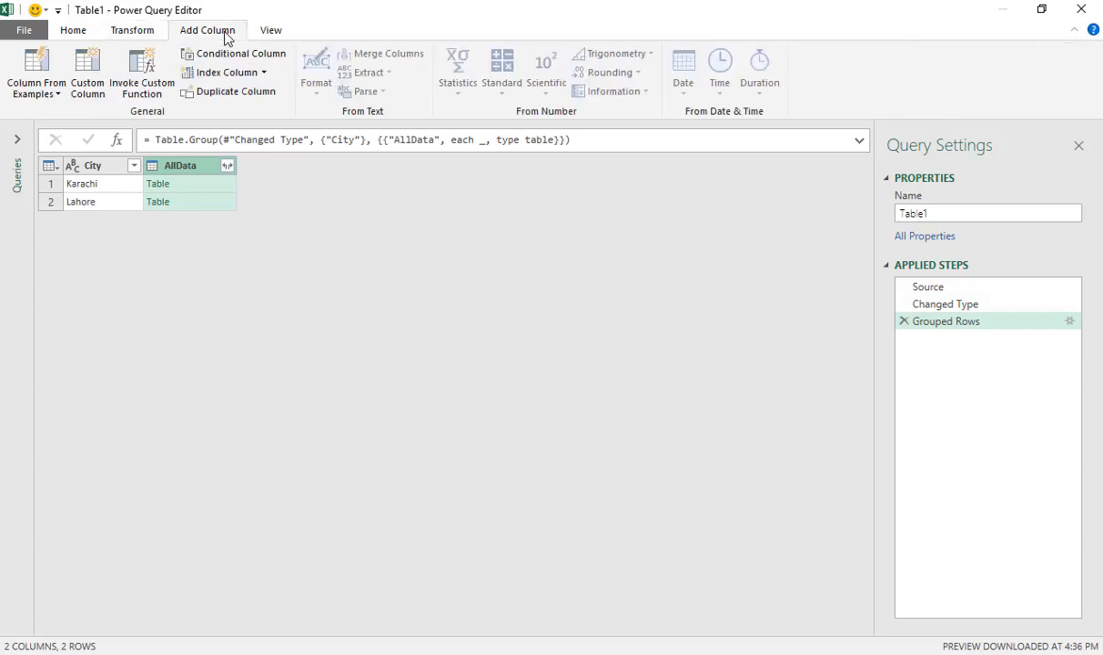
{"action": "left_click", "coordinate": [87, 84]}
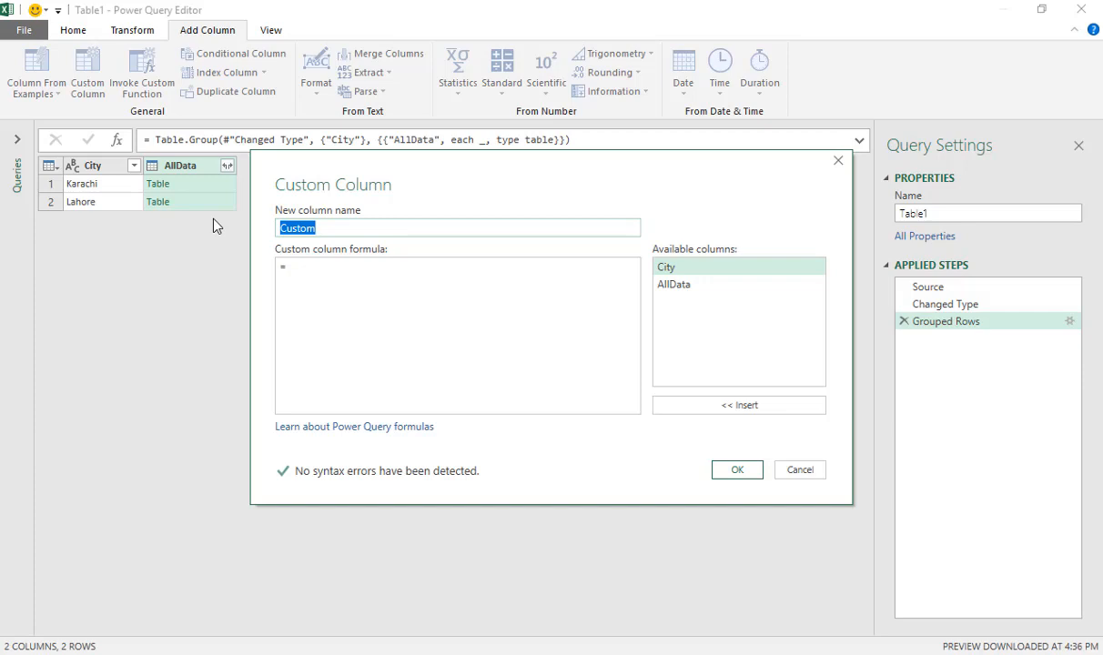
{"action": "left_click", "coordinate": [329, 228]}
{"action": "left_click_drag", "start_coordinate": [344, 228], "coordinate": [263, 223]}
{"action": "type", "text": "AllAreas"}
{"action": "left_click", "coordinate": [322, 264]}
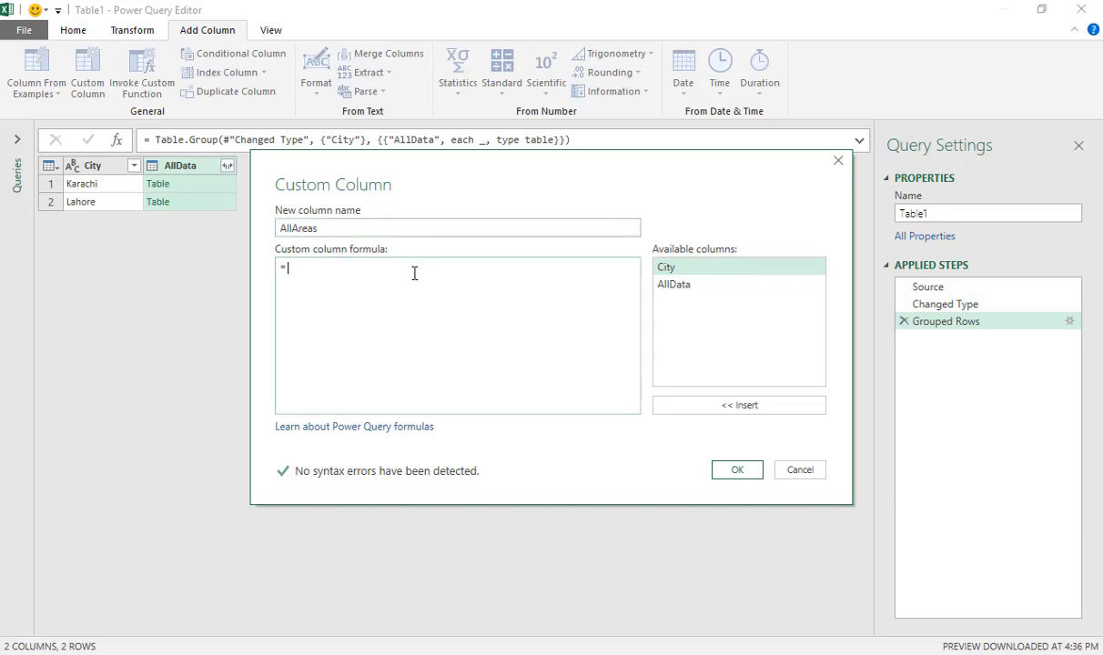
{"action": "double_click", "coordinate": [674, 285]}
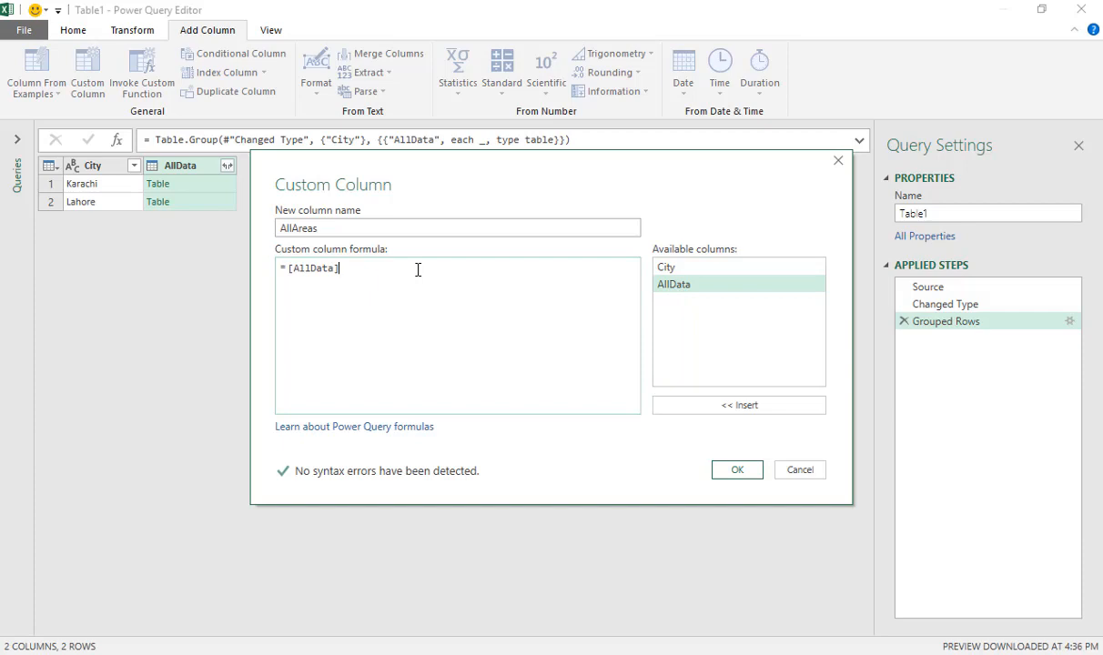
{"action": "type", "text": "["}
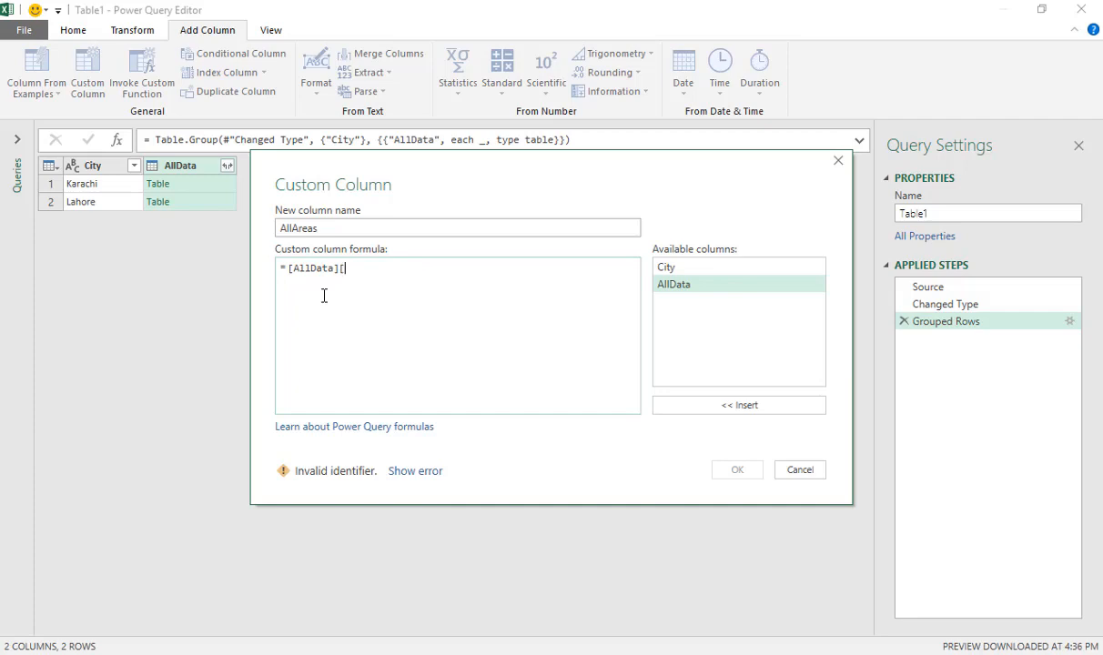
{"action": "type", "text": "Area"}
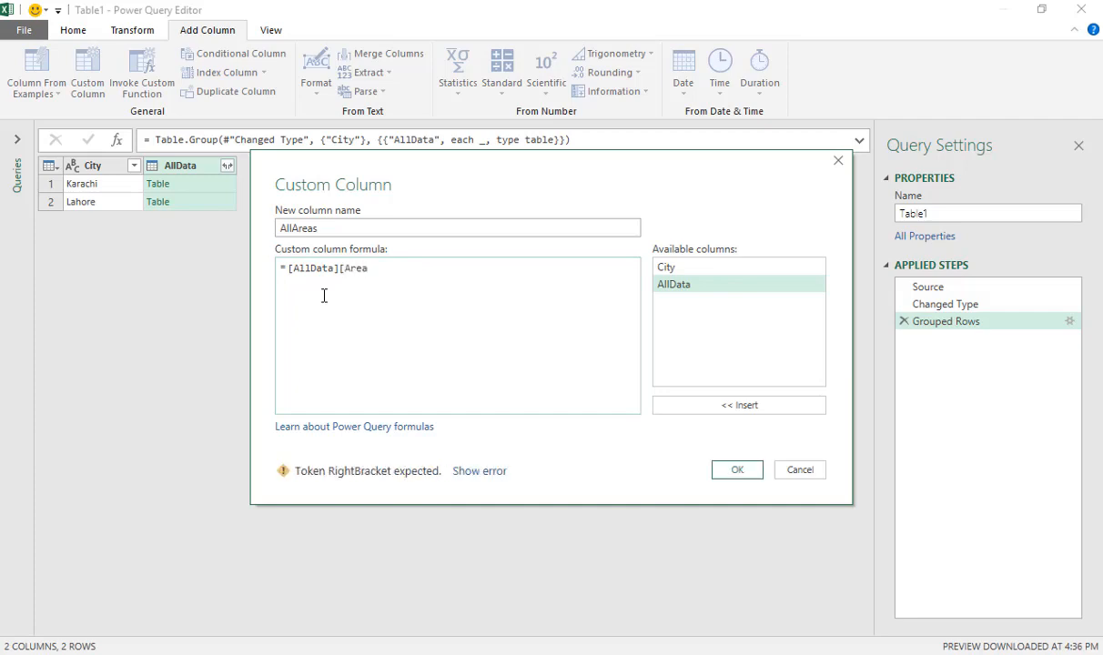
{"action": "type", "text": "]"}
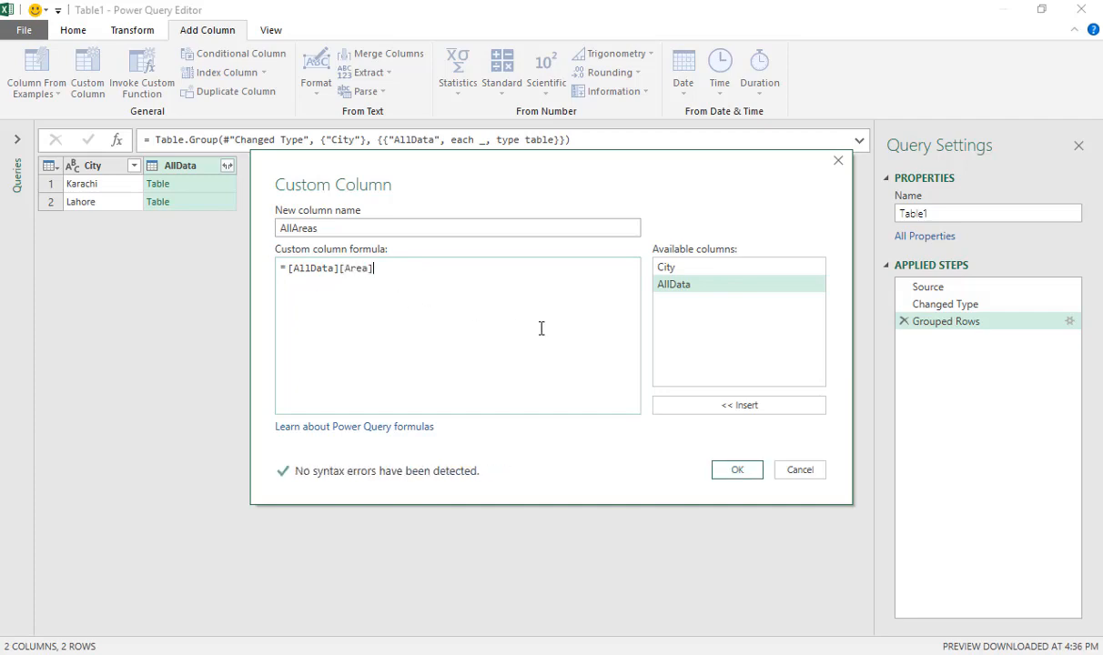
{"action": "left_click", "coordinate": [733, 472]}
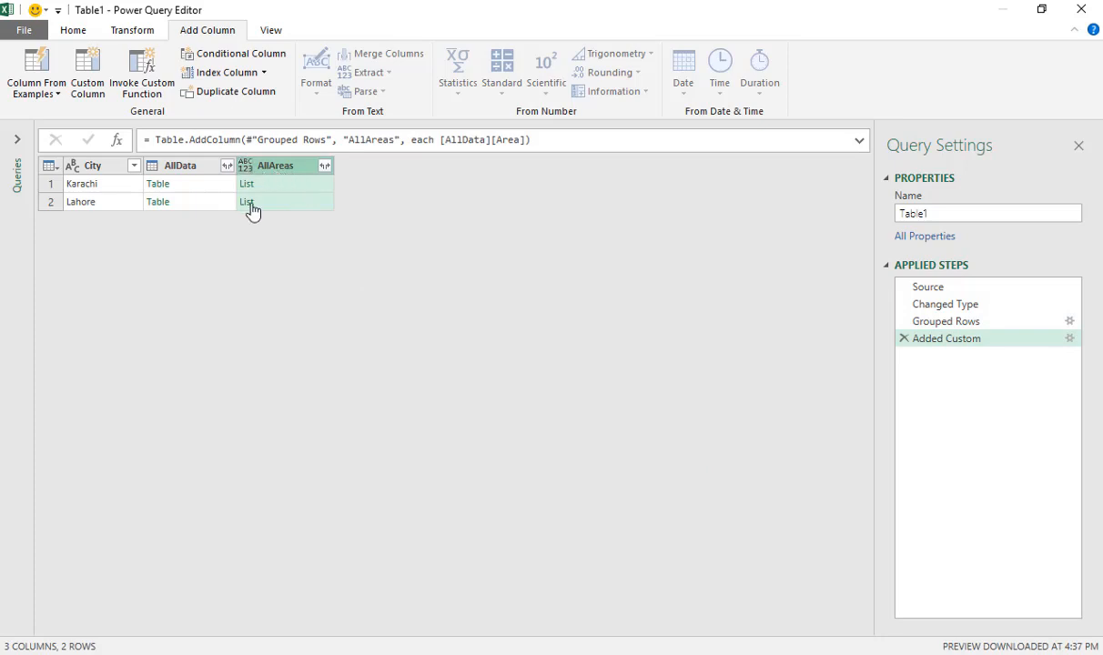
Step: Extract the AllAreas list values with a comma delimiter and widen the column to fit the combined text
{"action": "left_click", "coordinate": [324, 166]}
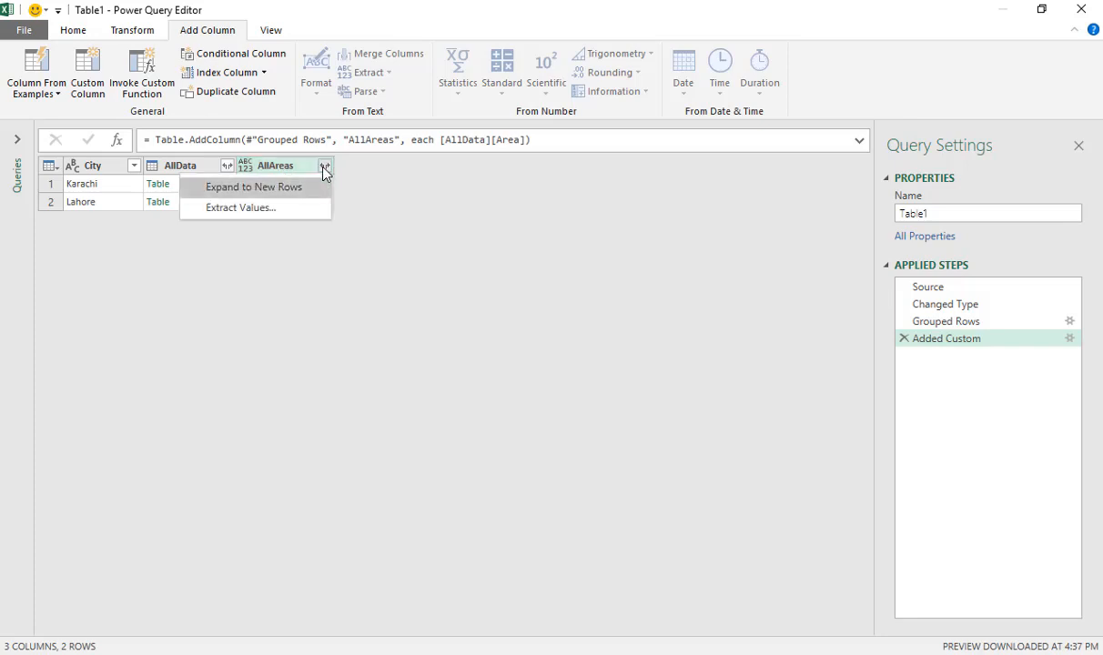
{"action": "left_click", "coordinate": [240, 207]}
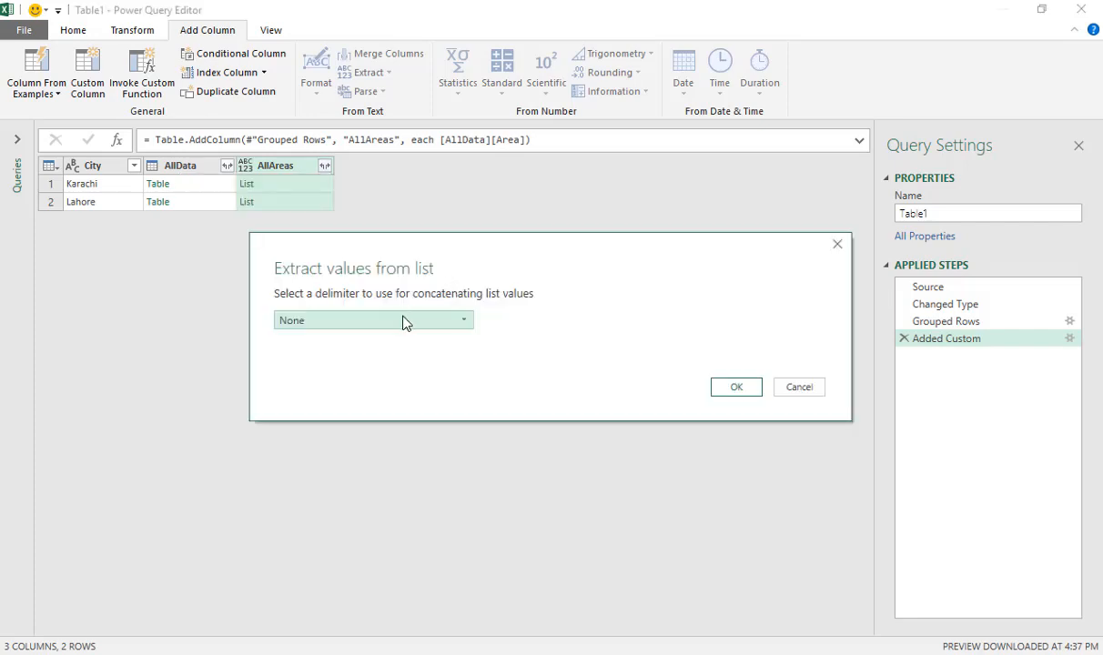
{"action": "left_click", "coordinate": [405, 324]}
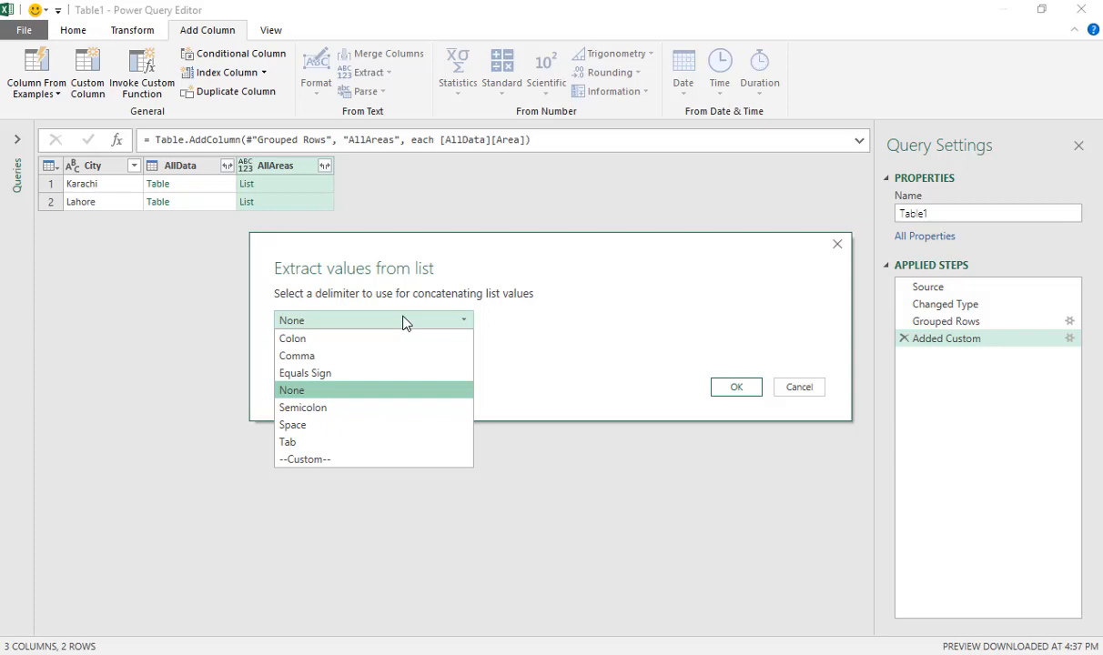
{"action": "left_click", "coordinate": [341, 358]}
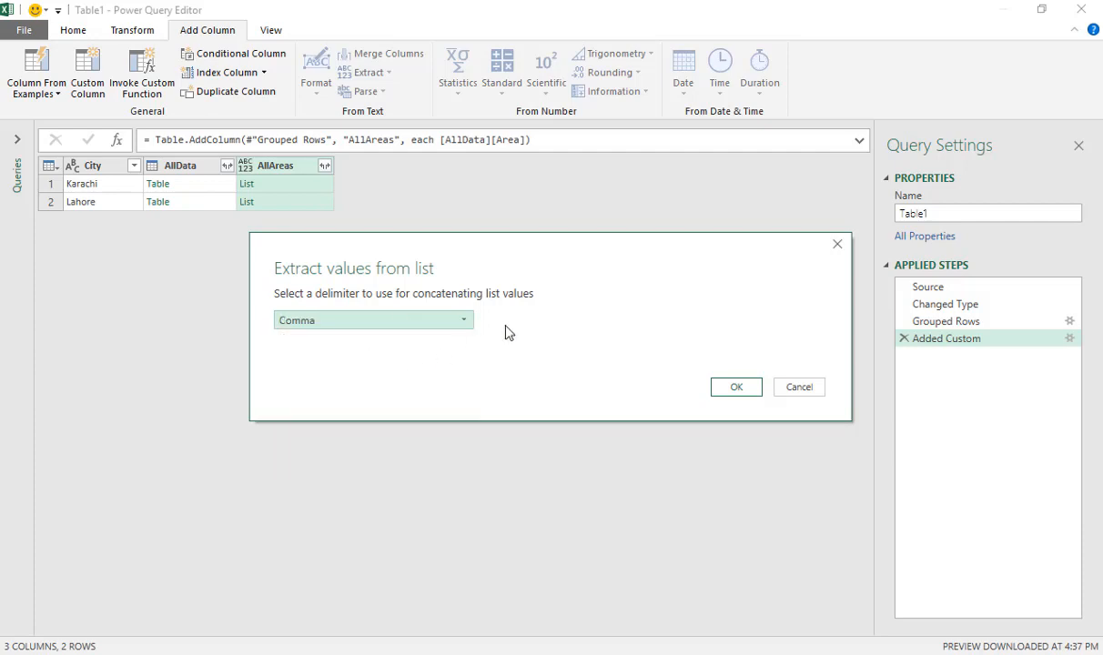
{"action": "left_click", "coordinate": [732, 391]}
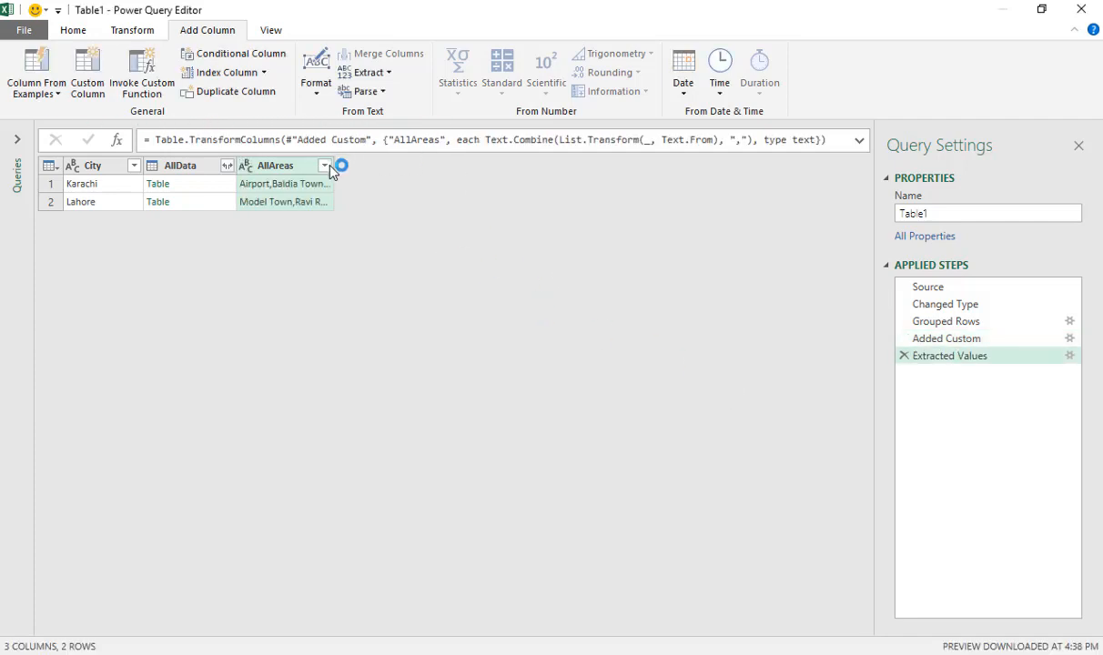
{"action": "left_click_drag", "start_coordinate": [333, 166], "coordinate": [495, 170]}
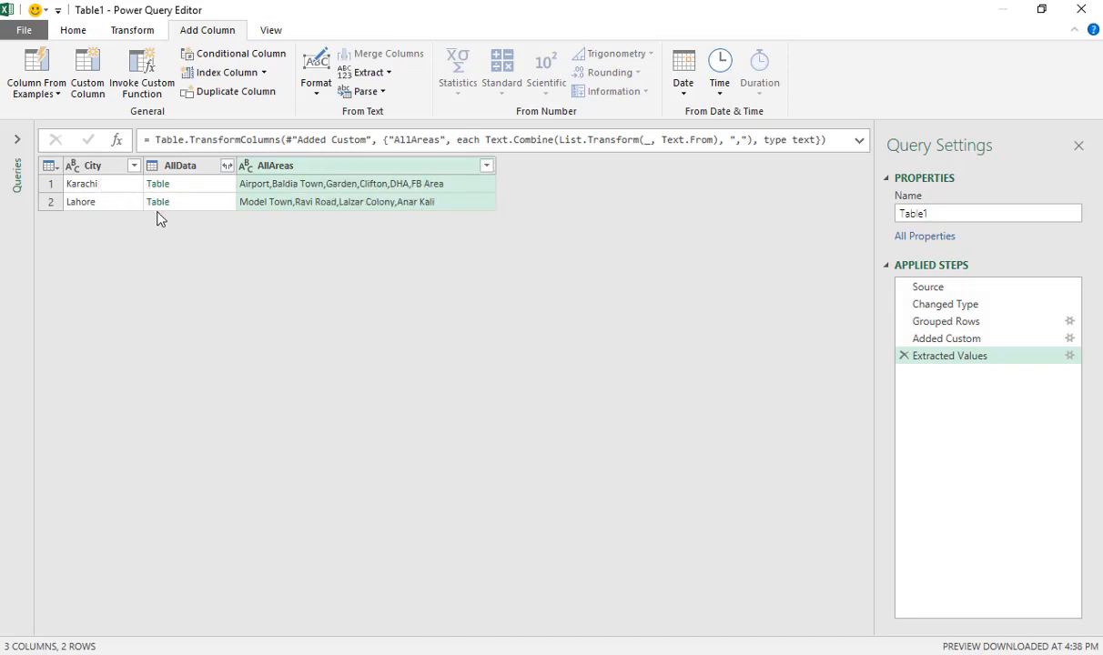
Step: Remove the AllData column and check the combined areas for Karachi
{"action": "left_click", "coordinate": [189, 167]}
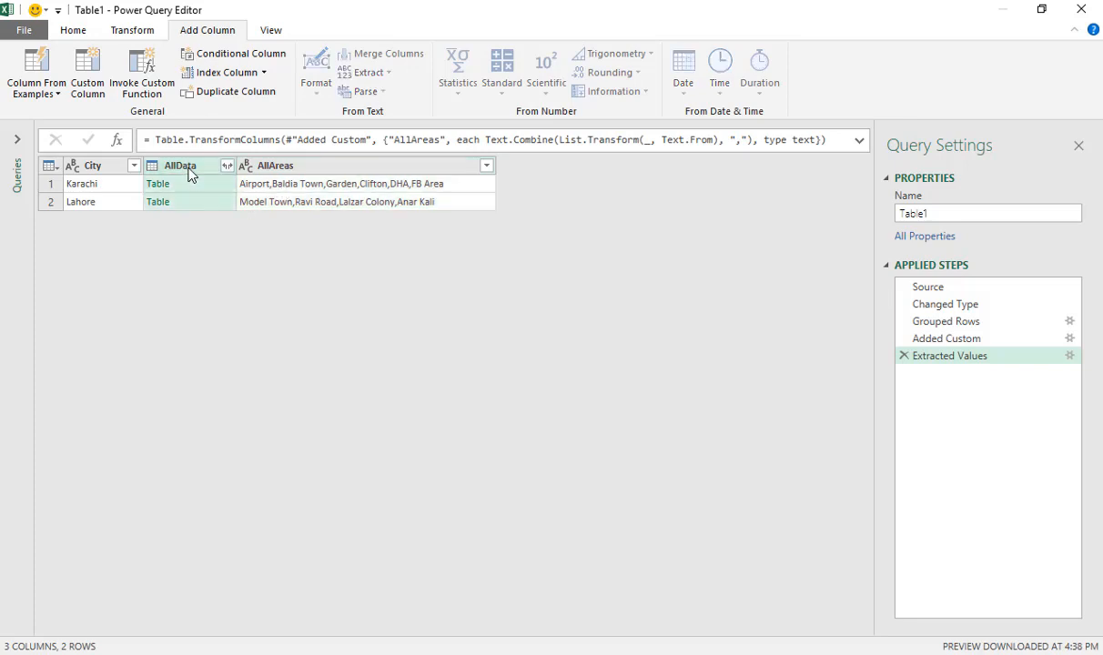
{"action": "right_click", "coordinate": [189, 171]}
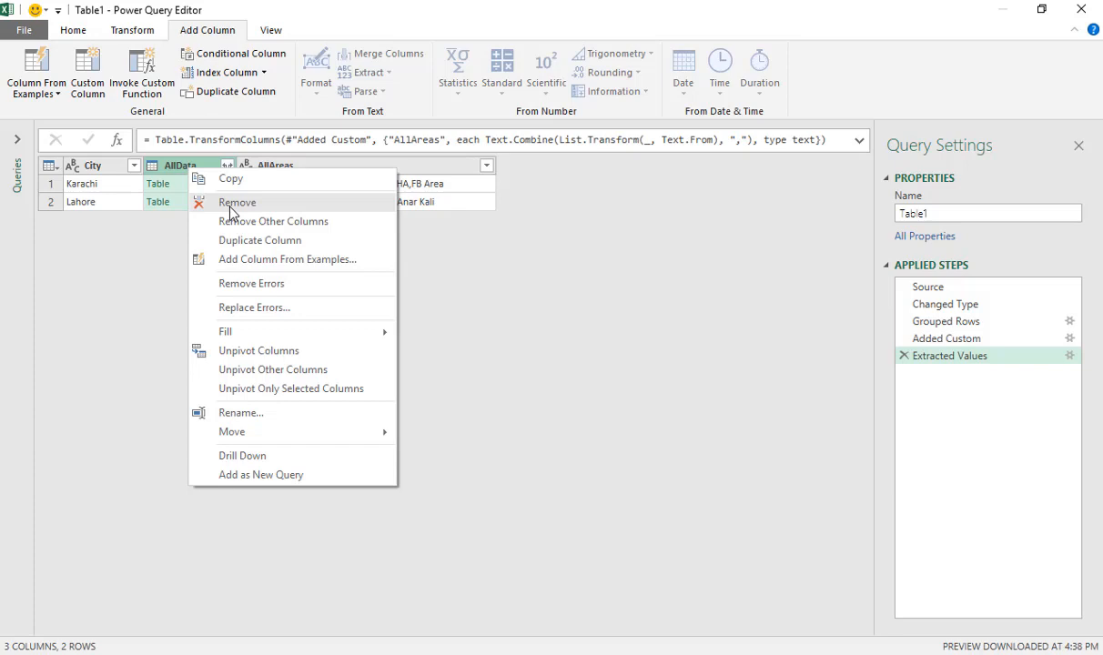
{"action": "left_click", "coordinate": [231, 207]}
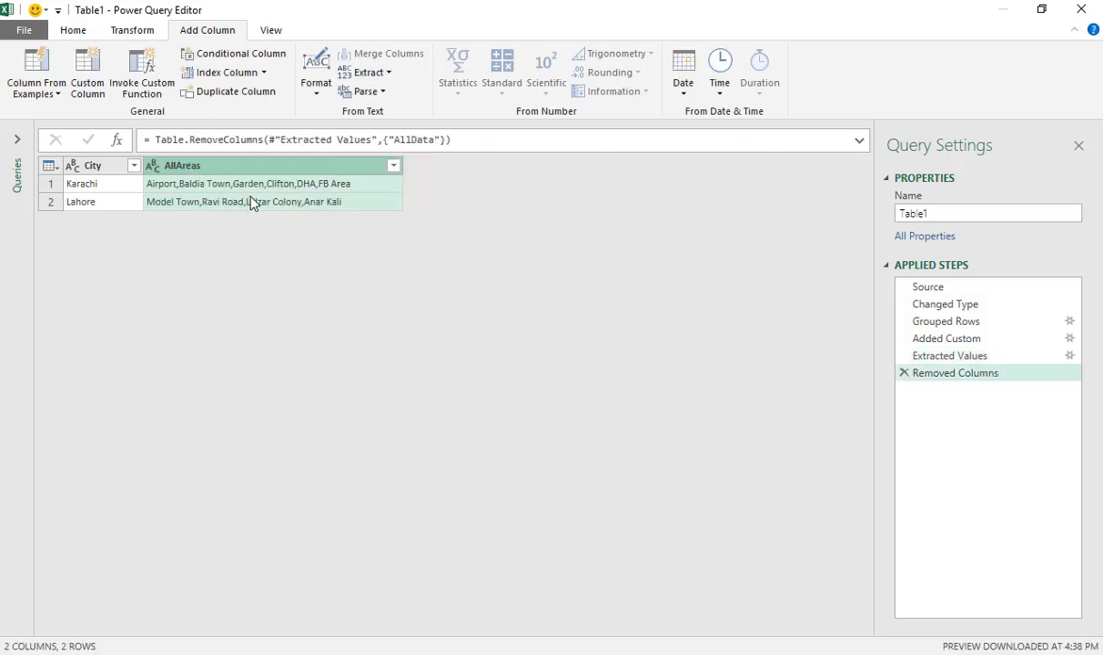
{"action": "left_click", "coordinate": [260, 185]}
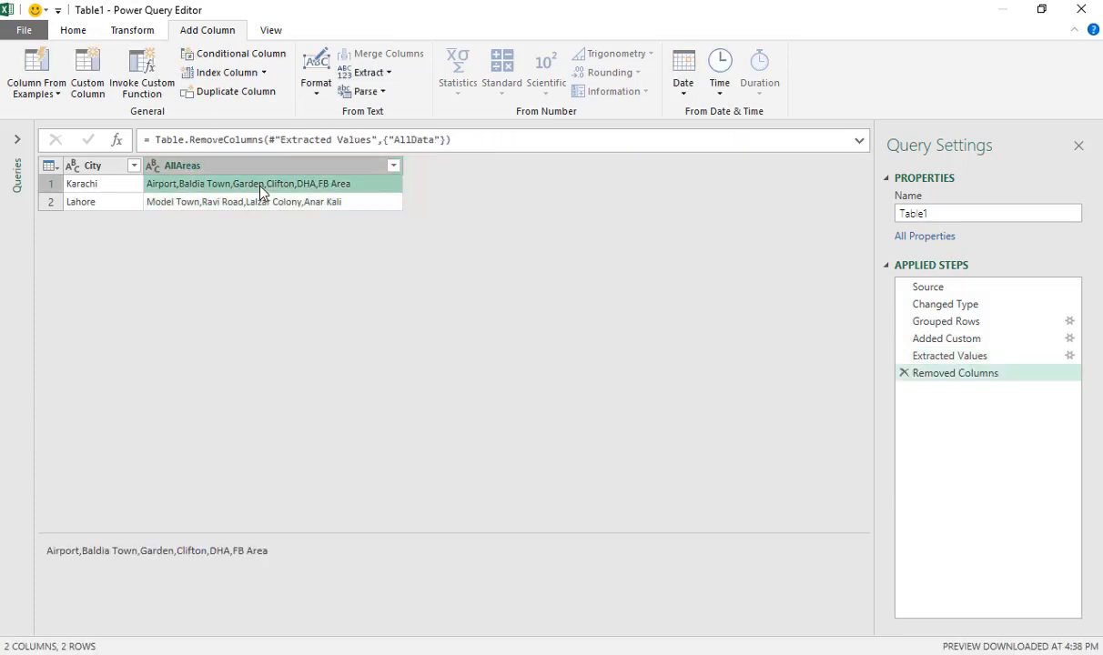
Step: Close the query editor and load the City and AllAreas result into a new worksheet
{"action": "left_click", "coordinate": [89, 31]}
{"action": "left_click", "coordinate": [24, 60]}
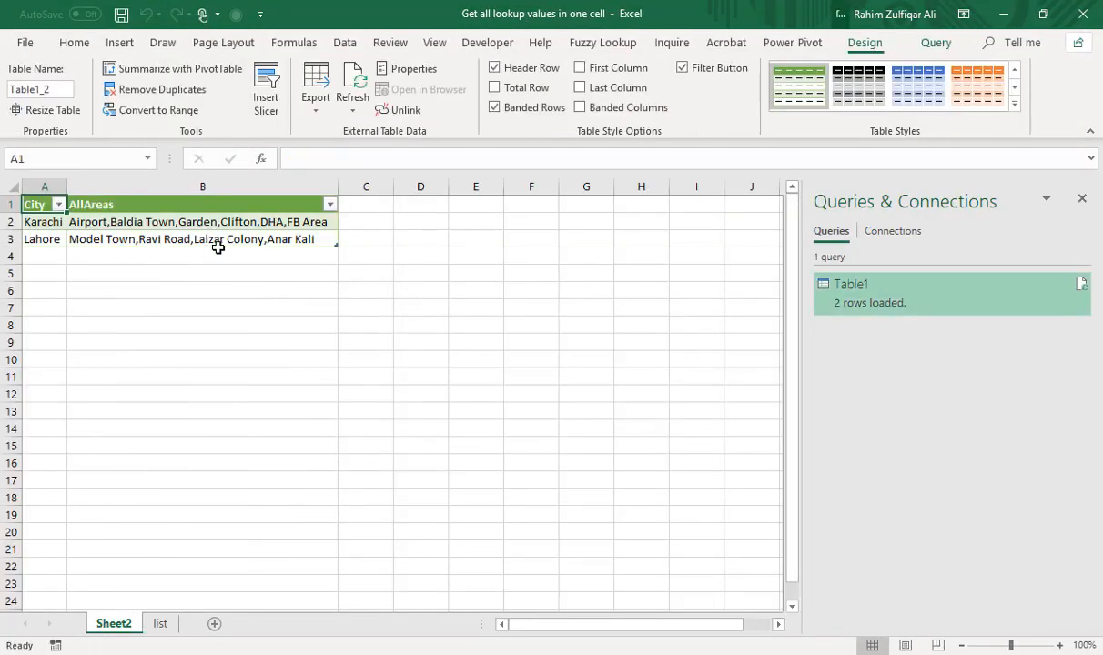
{"action": "left_click", "coordinate": [216, 240]}
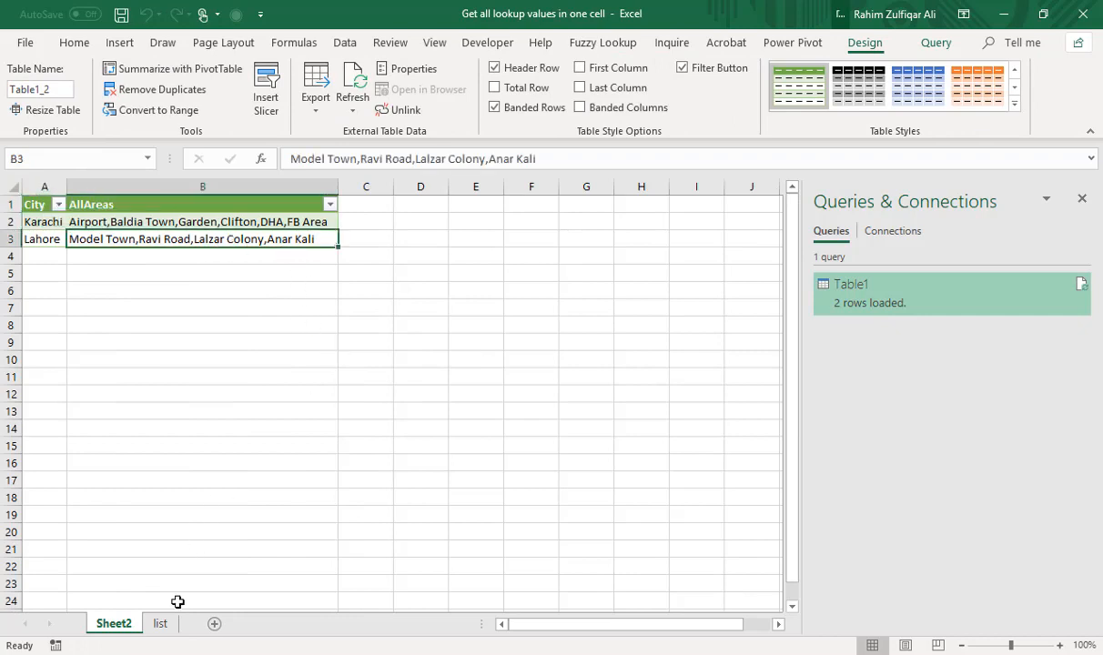
Step: On the list sheet, add a row below the source table with city Karachi and area Garden East
{"action": "left_click", "coordinate": [160, 625]}
{"action": "left_click", "coordinate": [121, 517]}
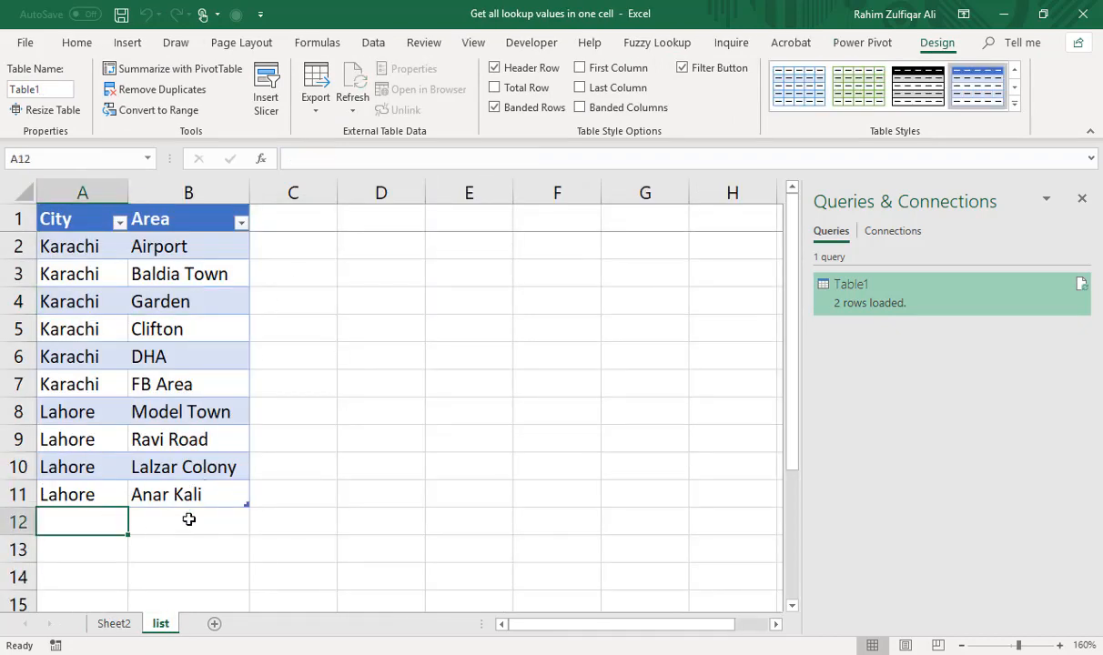
{"action": "type", "text": "Karac"}
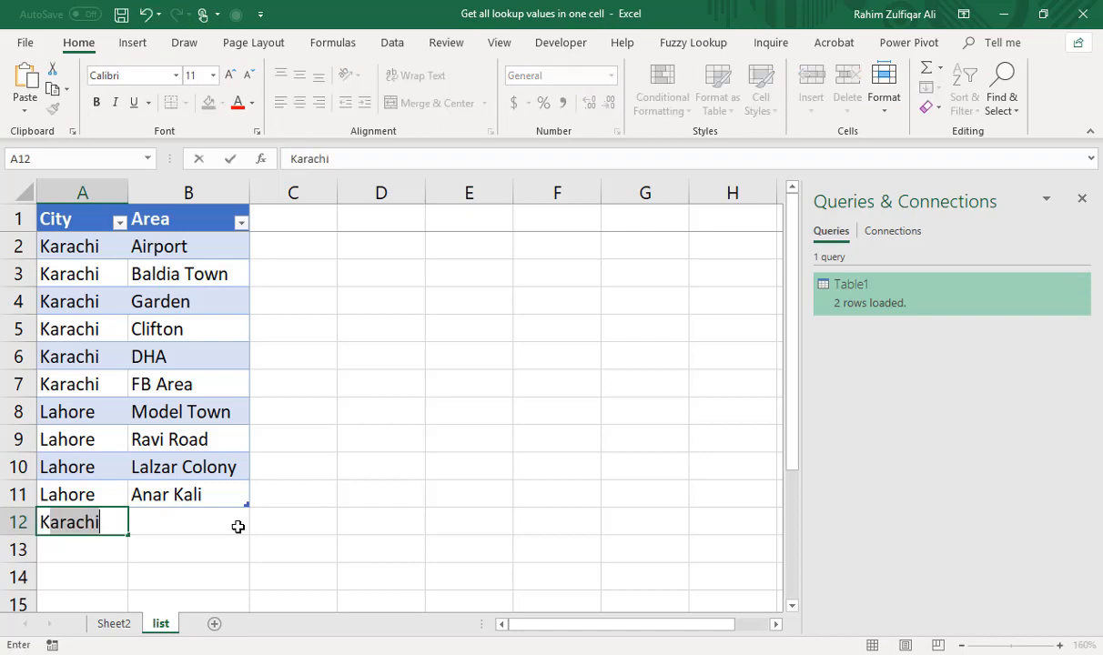
{"action": "type", "text": "hi"}
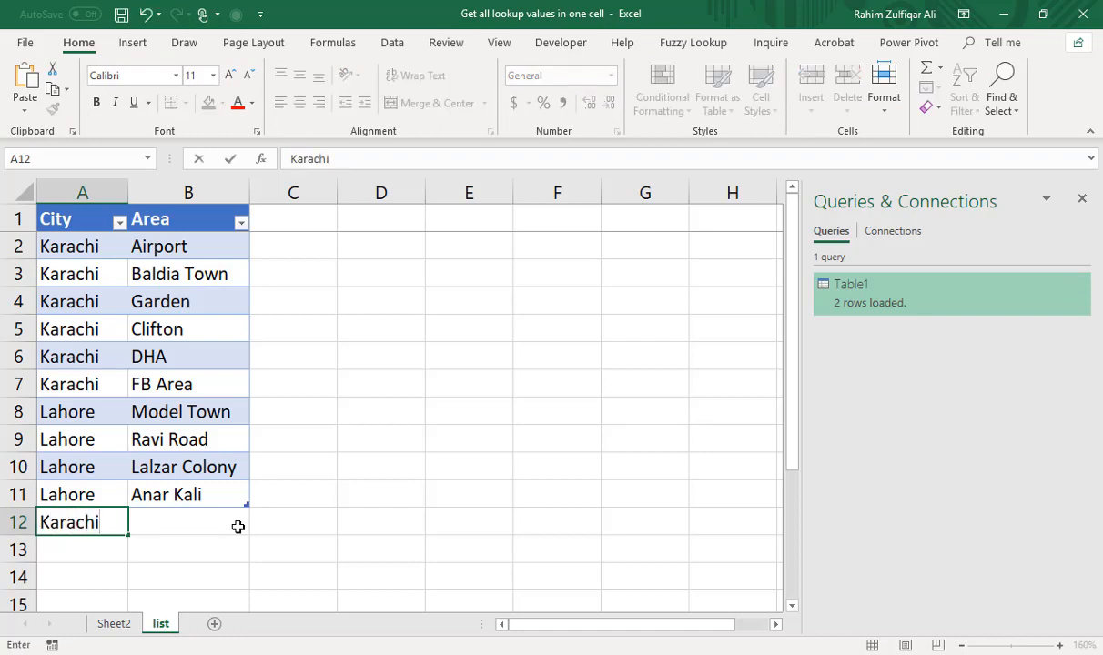
{"action": "left_click", "coordinate": [238, 527]}
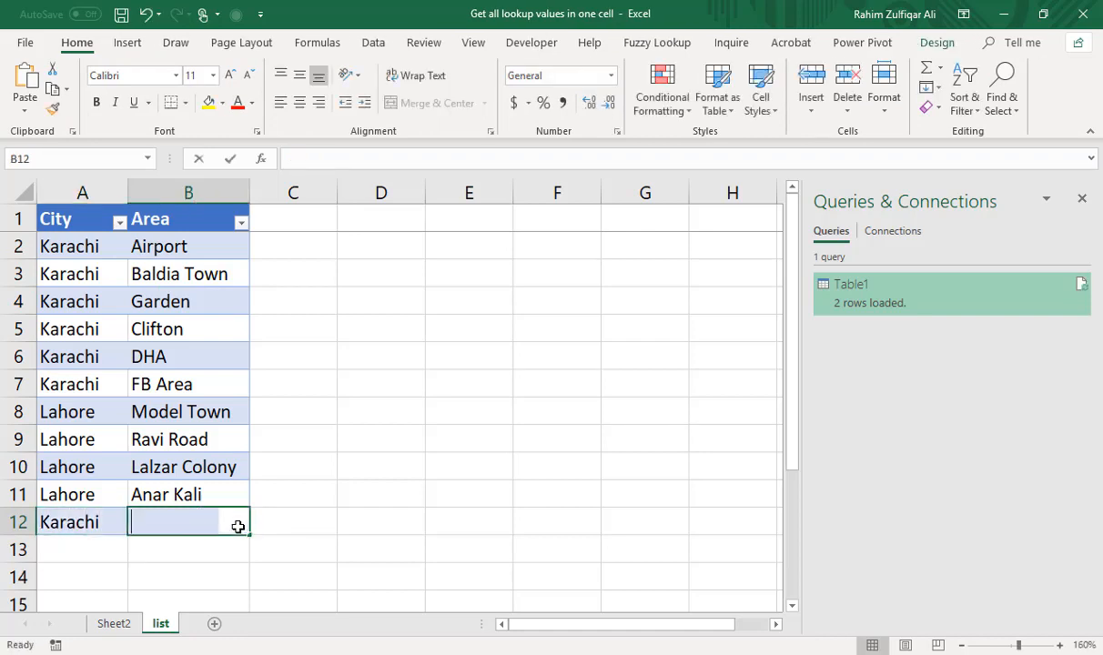
{"action": "type", "text": "Garden"}
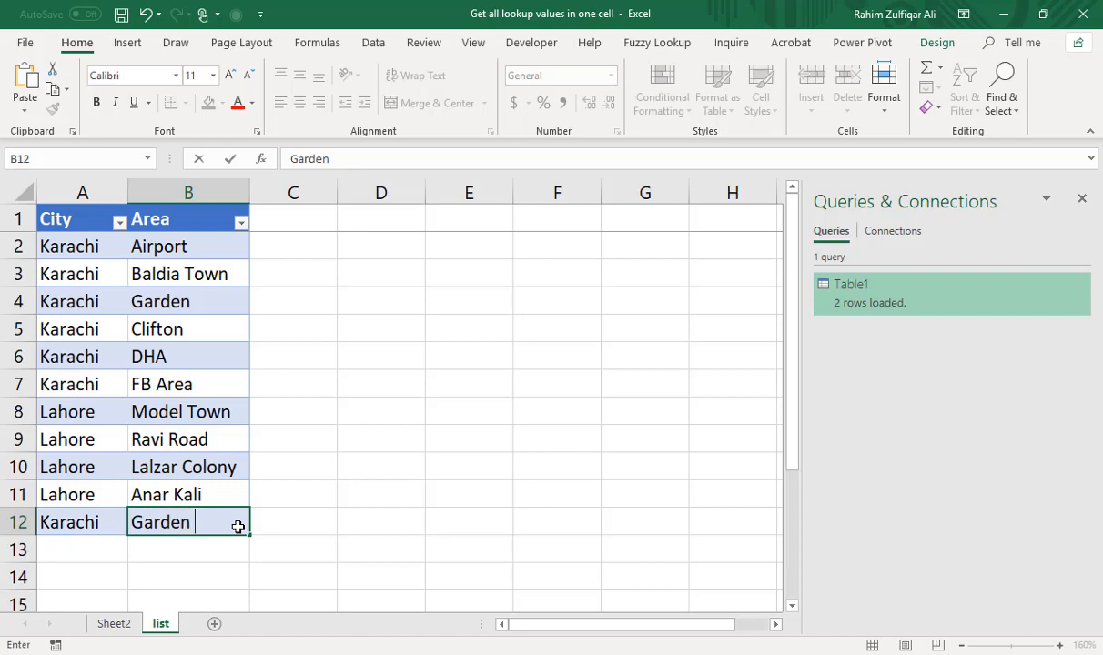
{"action": "type", "text": " East"}
{"action": "key", "text": "Return"}
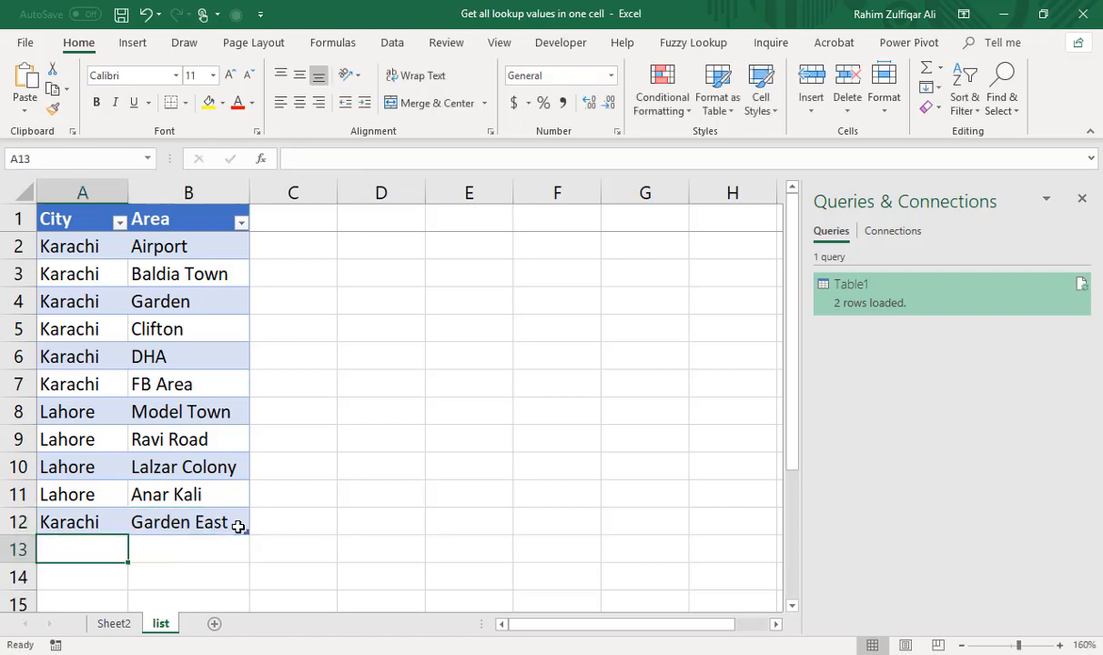
Step: Add a row below the source table's last entry with city Islamabad and area abc
{"action": "type", "text": "Is"}
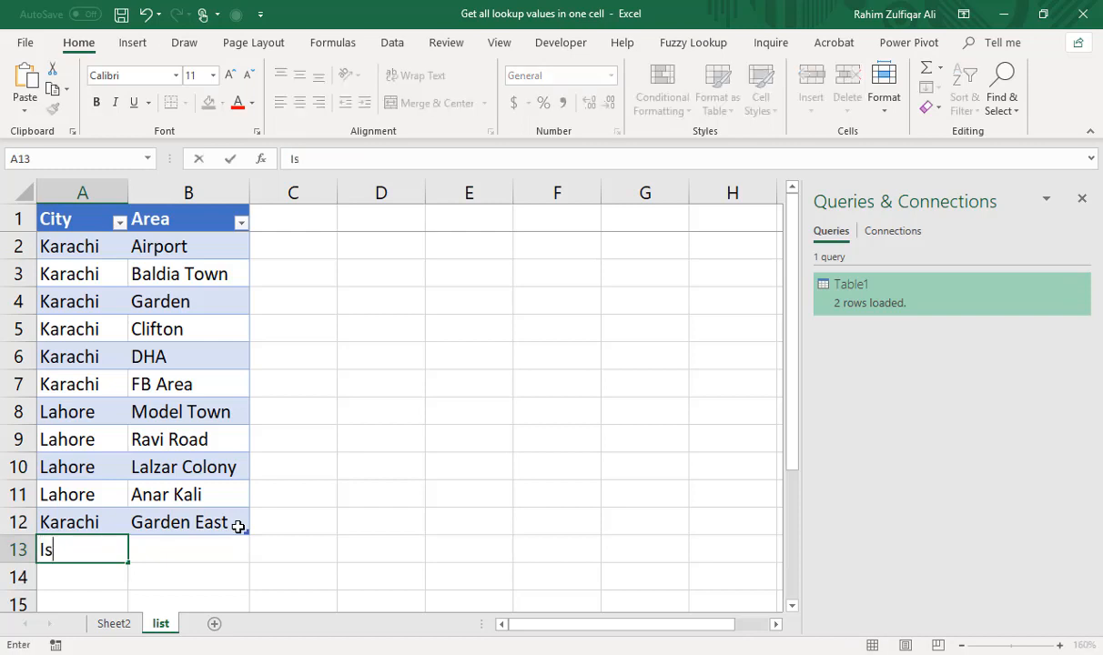
{"action": "type", "text": "lamabad"}
{"action": "key", "text": "Tab"}
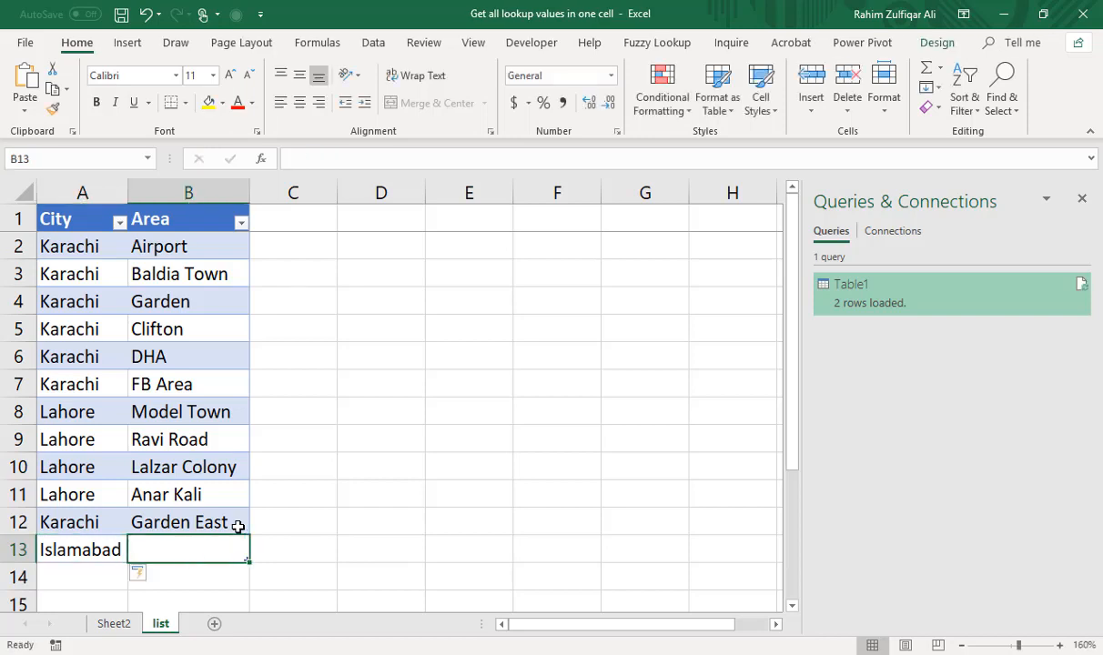
{"action": "type", "text": "abc"}
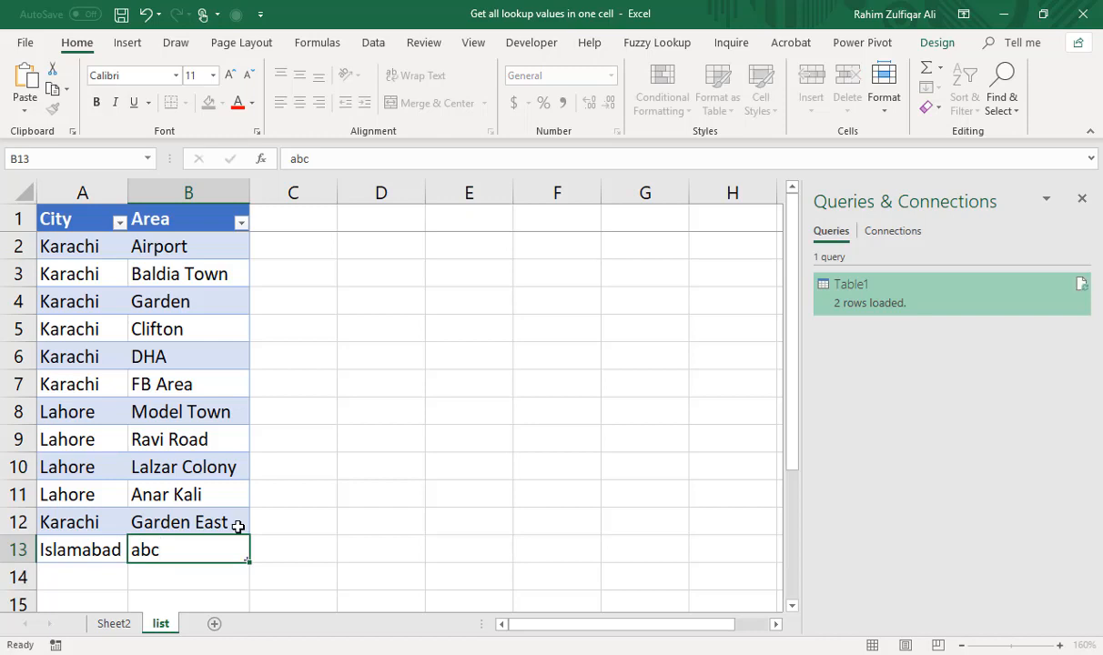
{"action": "key", "text": "Return"}
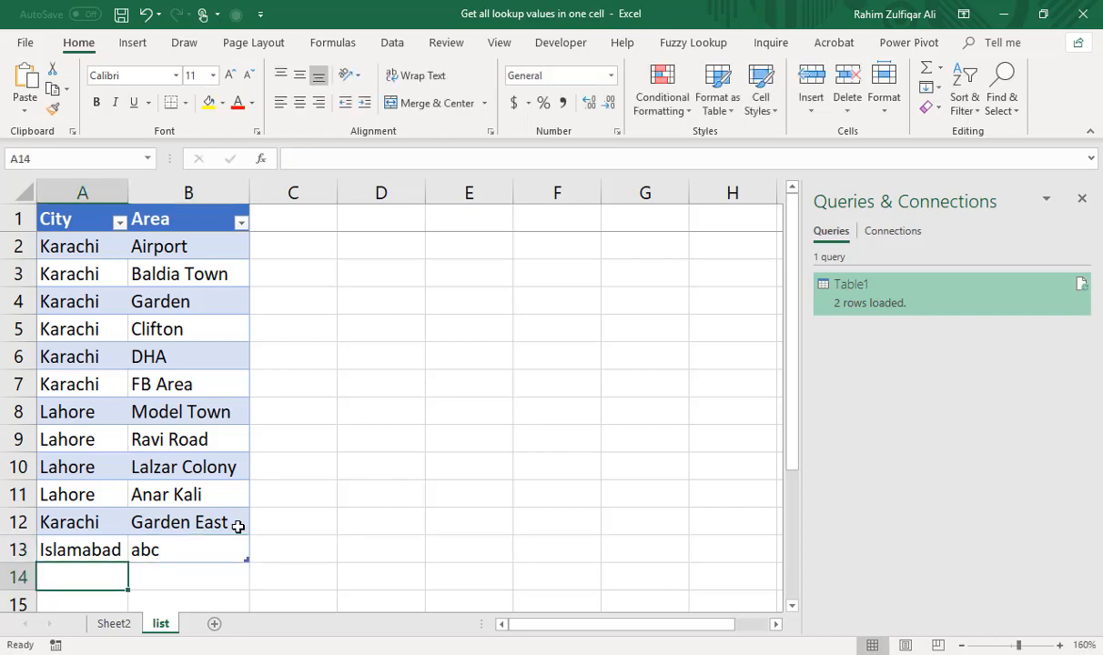
Step: Add a second Islamabad row at the end of the source table with area xyz
{"action": "type", "text": "Isla"}
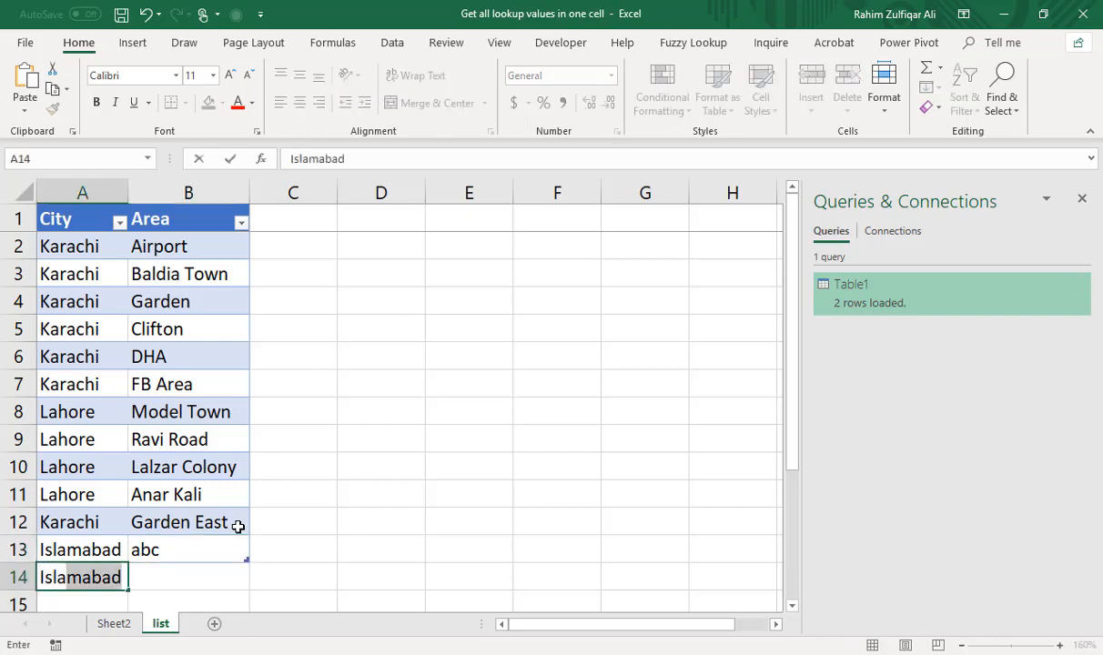
{"action": "key", "text": "Tab"}
{"action": "type", "text": "xz"}
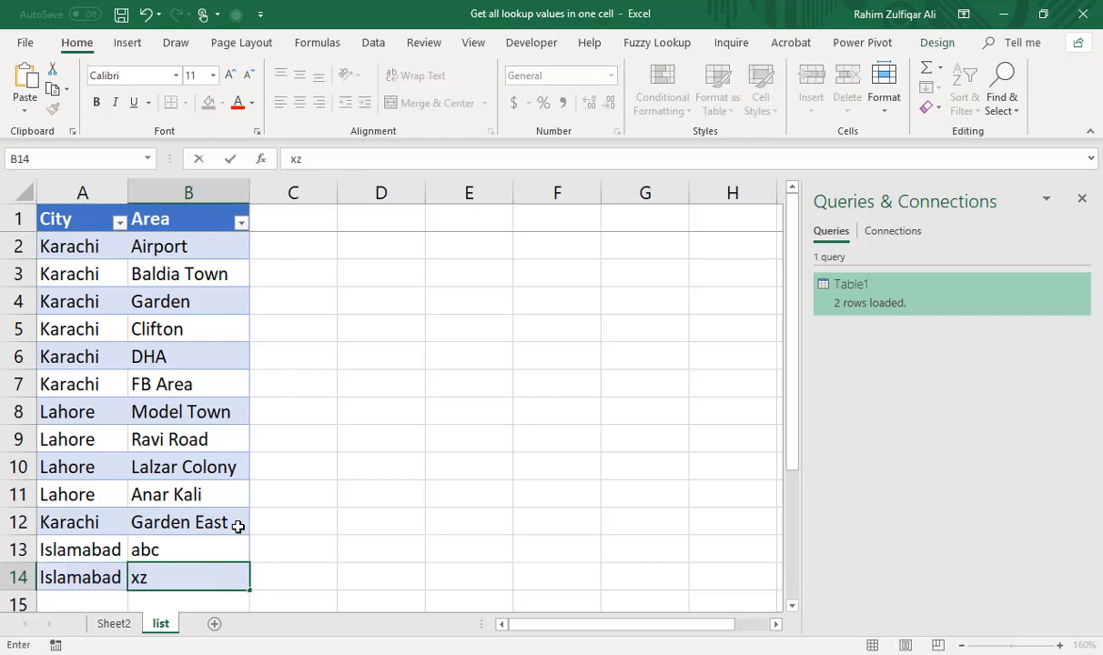
{"action": "key", "text": "BackSpace"}
{"action": "type", "text": "yz"}
{"action": "key", "text": "Return"}
{"action": "left_click", "coordinate": [238, 524]}
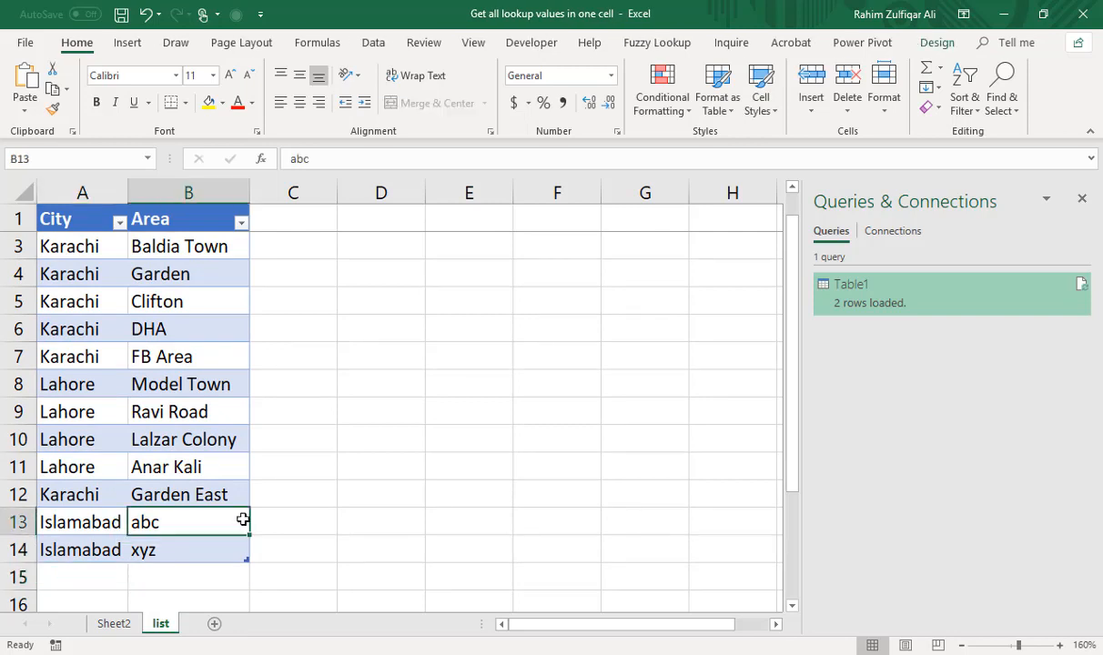
{"action": "scroll", "coordinate": [123, 373], "scroll_direction": "up", "scroll_amount": 1}
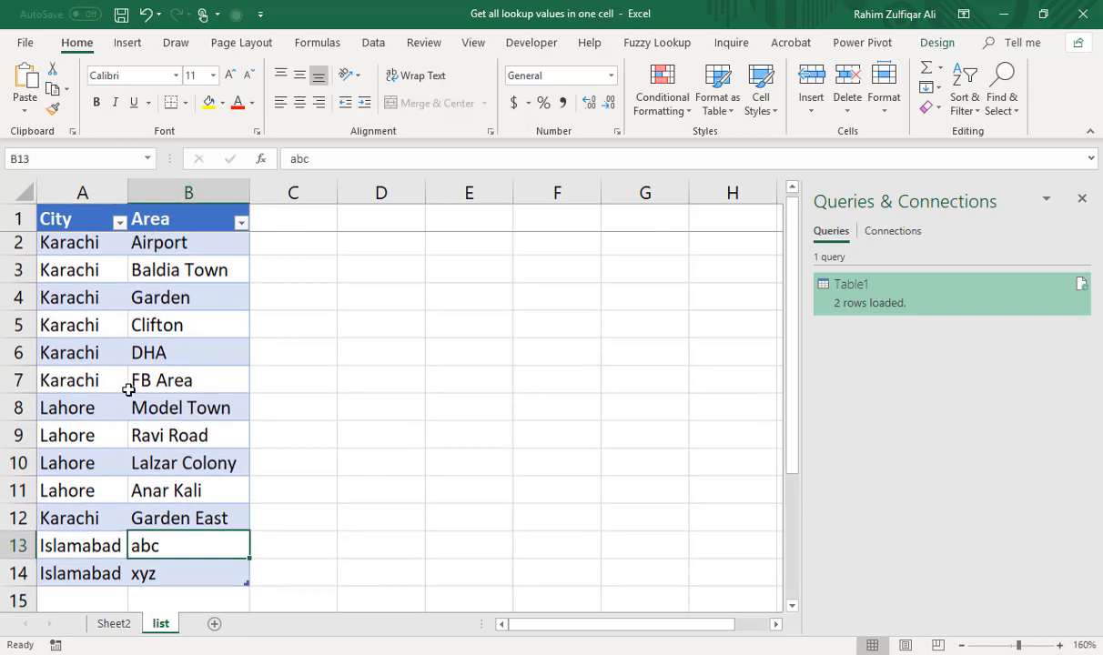
Step: On Sheet2, refresh the combined City and AllAreas table to bring in the added source rows
{"action": "left_click", "coordinate": [114, 623]}
{"action": "left_click", "coordinate": [164, 221]}
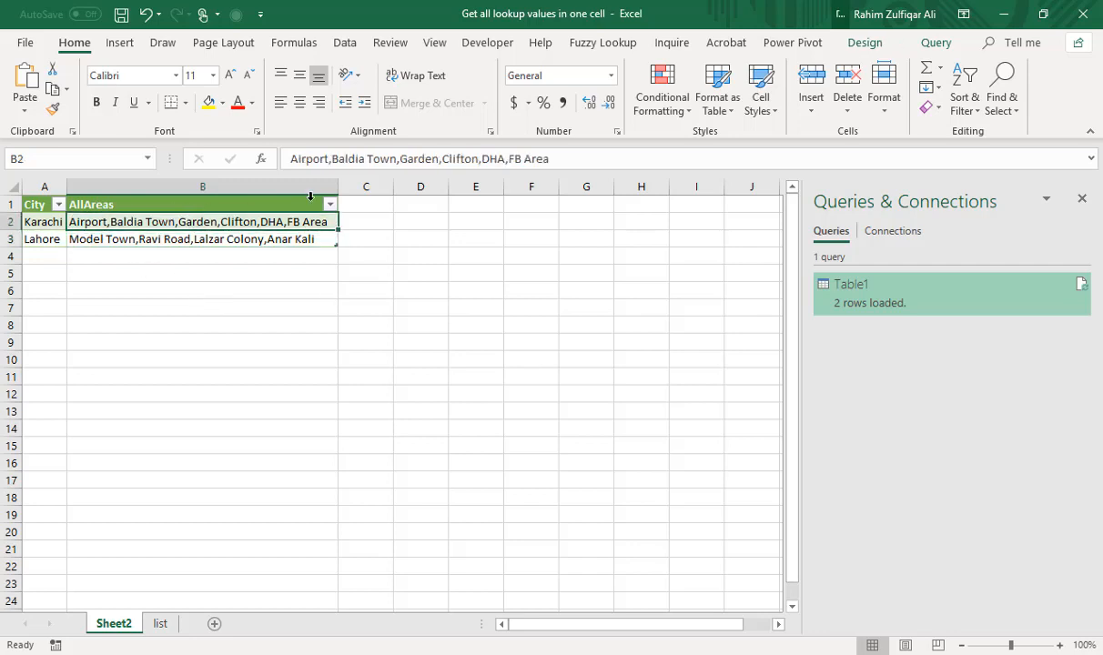
{"action": "left_click", "coordinate": [344, 42]}
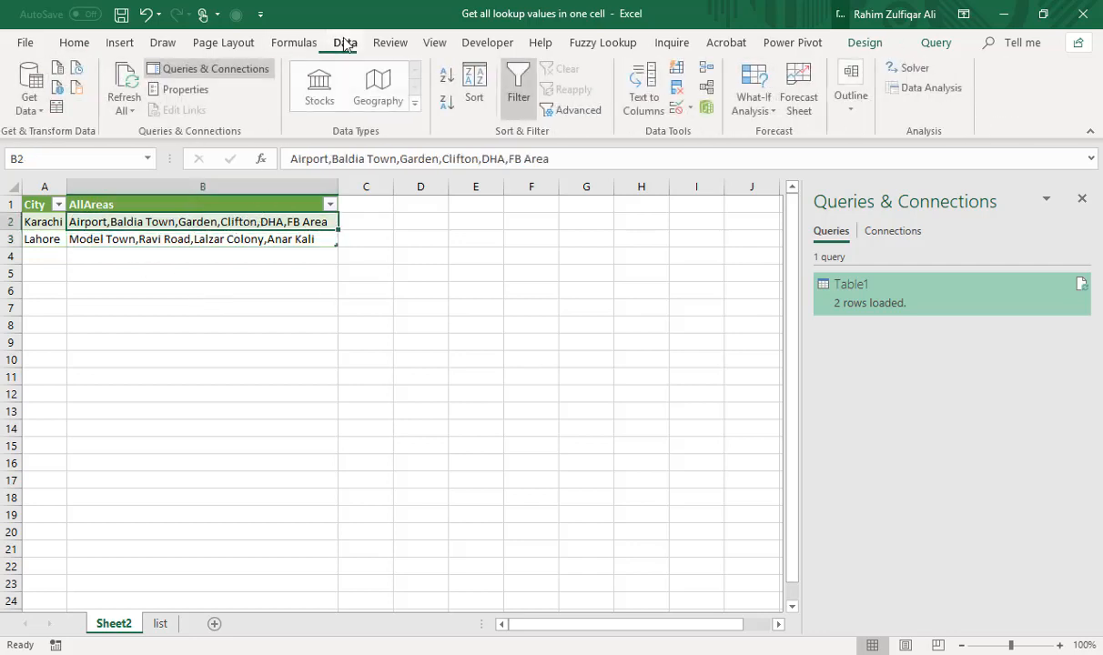
{"action": "left_click", "coordinate": [120, 79]}
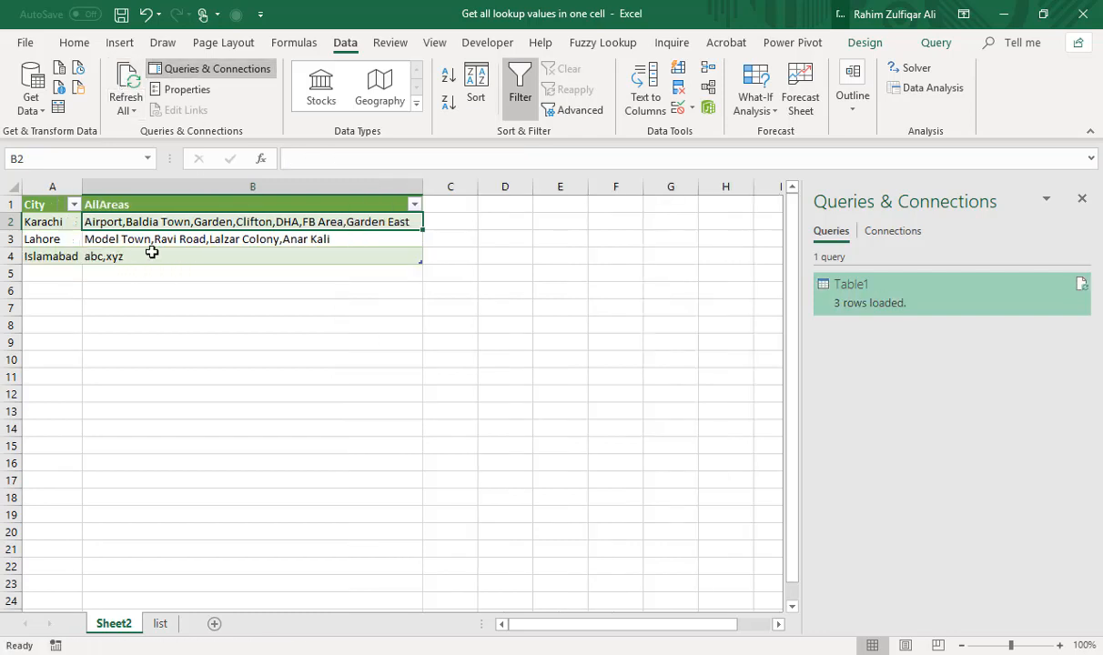
Step: Examine the refreshed table's combined areas for Karachi, Lahore and Islamabad
{"action": "left_click", "coordinate": [152, 252]}
{"action": "left_click", "coordinate": [56, 220]}
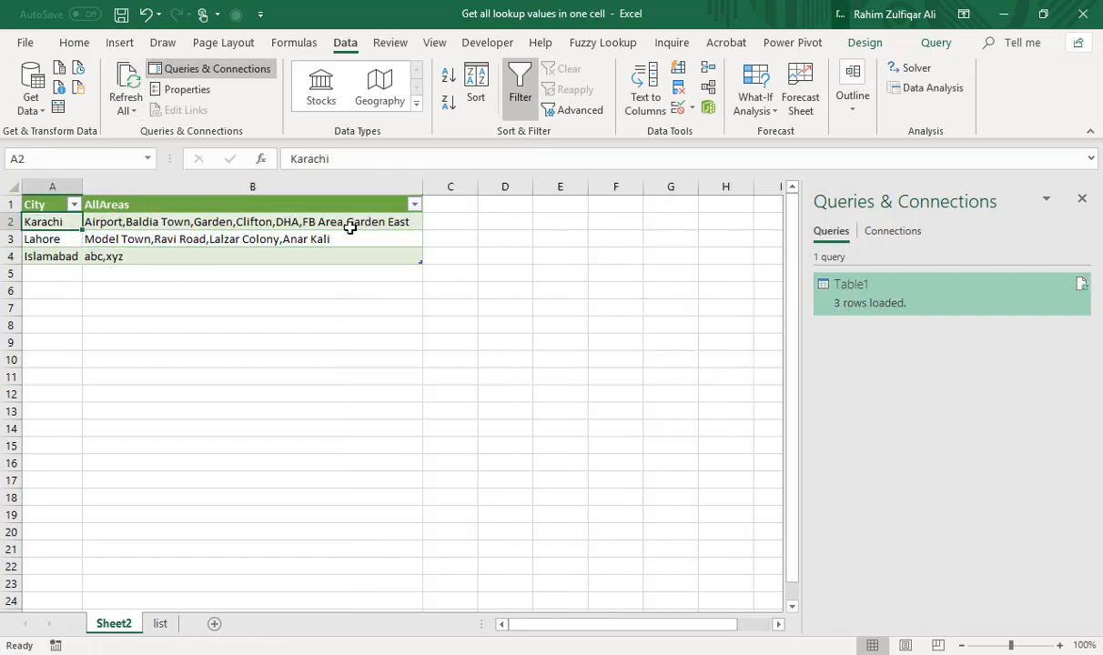
{"action": "left_click", "coordinate": [402, 223]}
{"action": "left_click", "coordinate": [64, 255]}
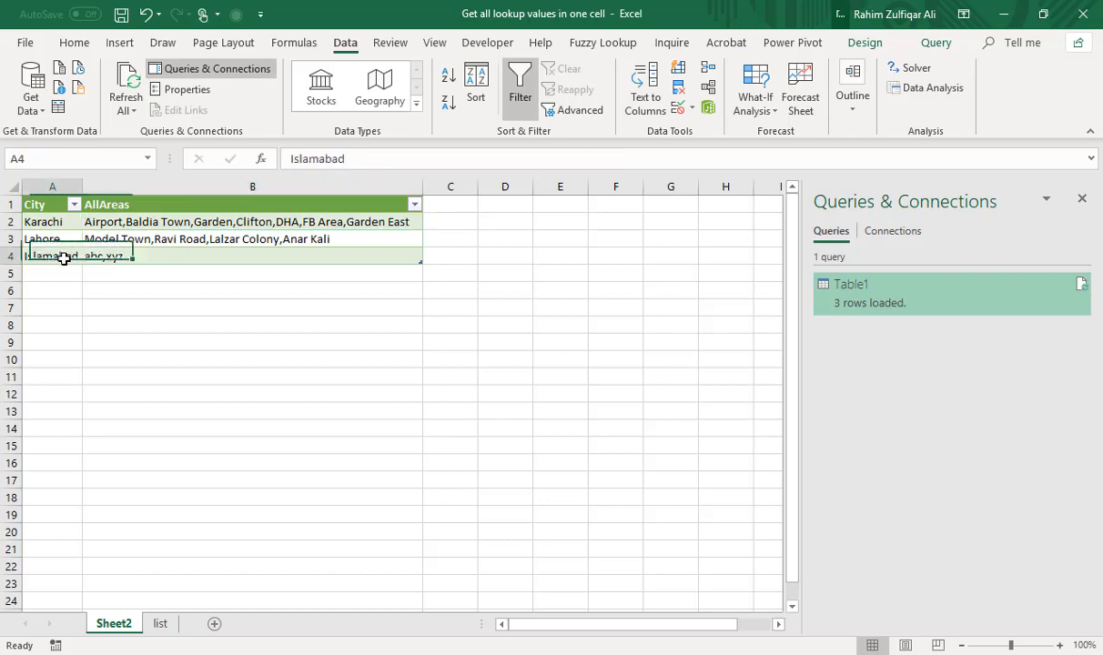
{"action": "left_click", "coordinate": [143, 261]}
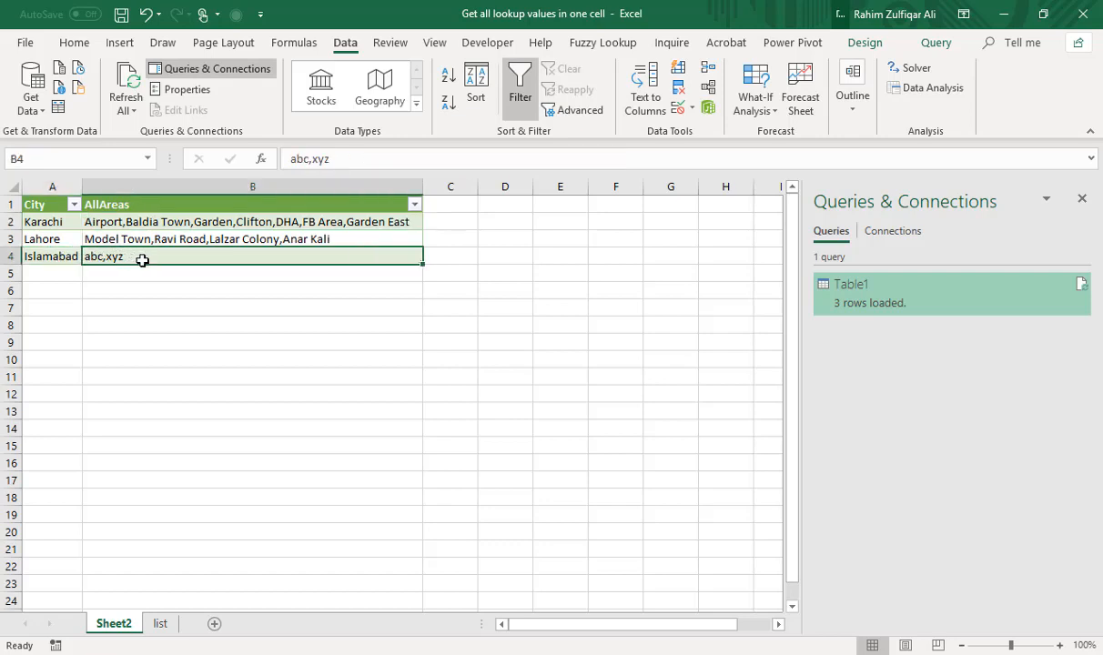
{"action": "left_click", "coordinate": [178, 238]}
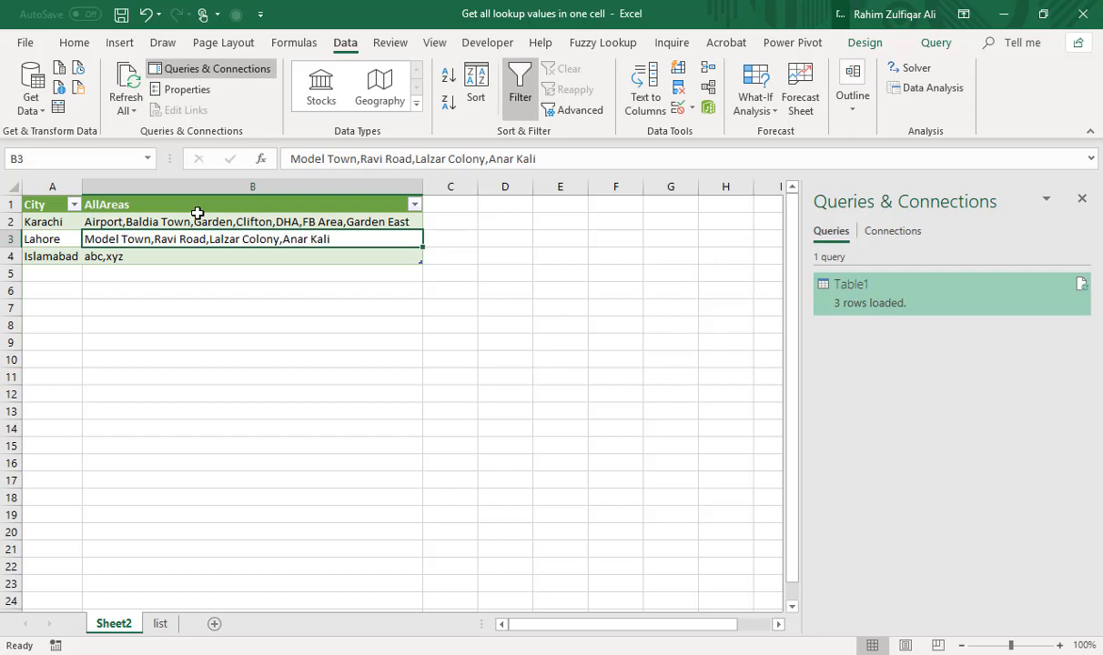
{"action": "left_click", "coordinate": [200, 221]}
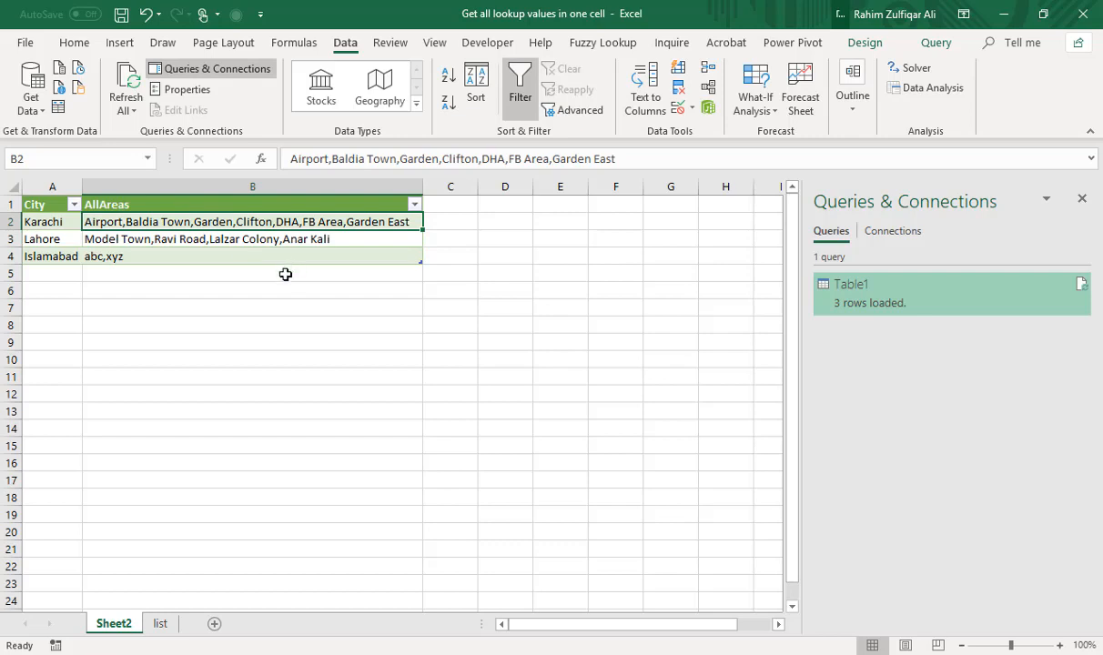
{"action": "left_click", "coordinate": [328, 306]}
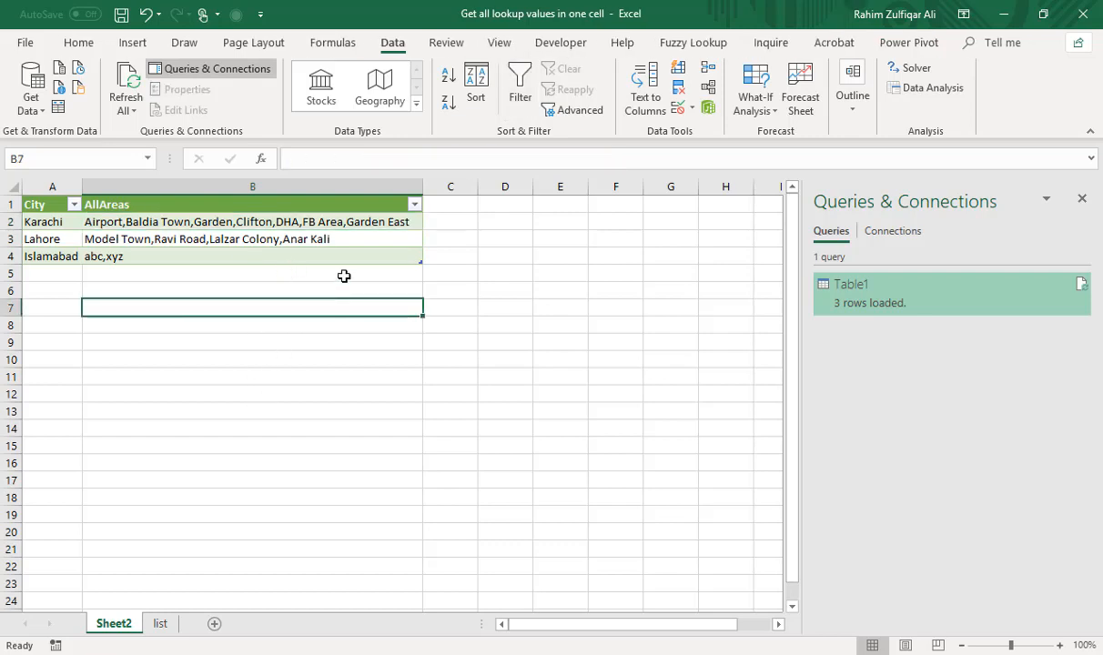